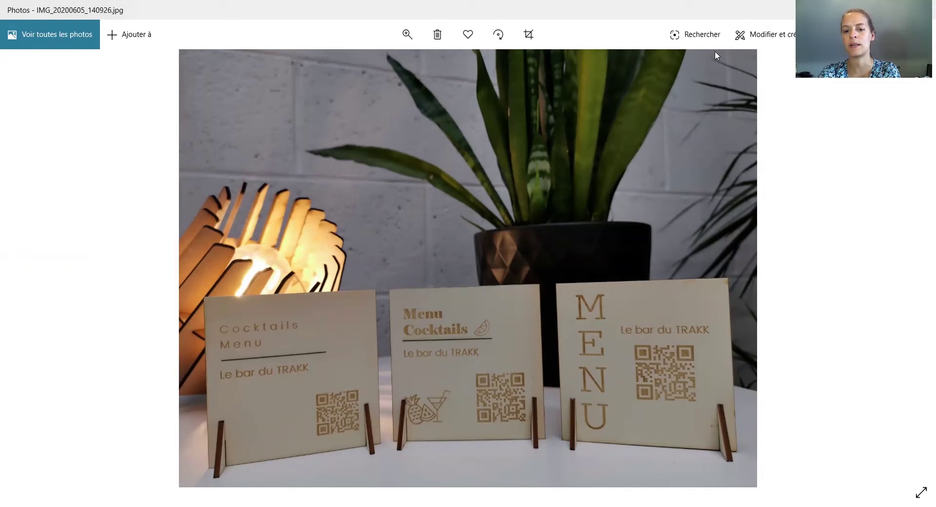
{"action": "left_click", "coordinate": [701, 65]}
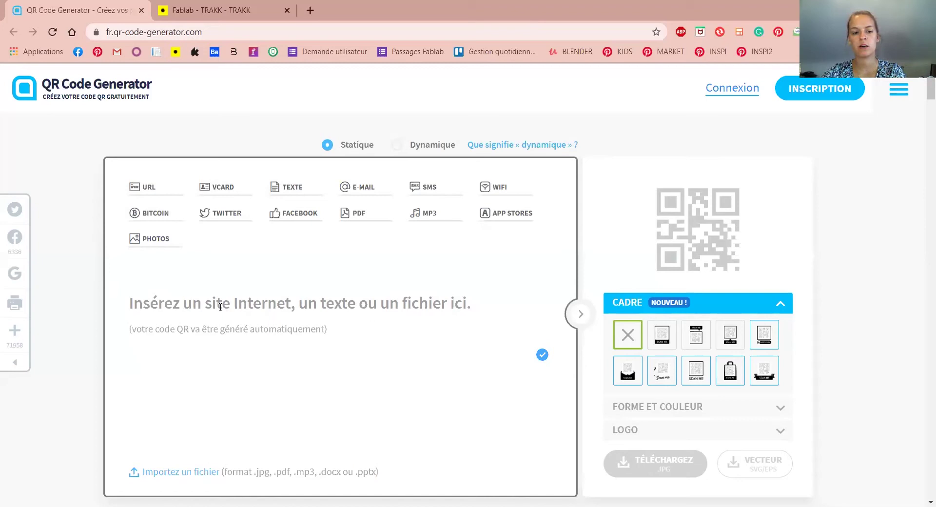
{"action": "type", "text": "https://www.trakk.be/services/fablab/"}
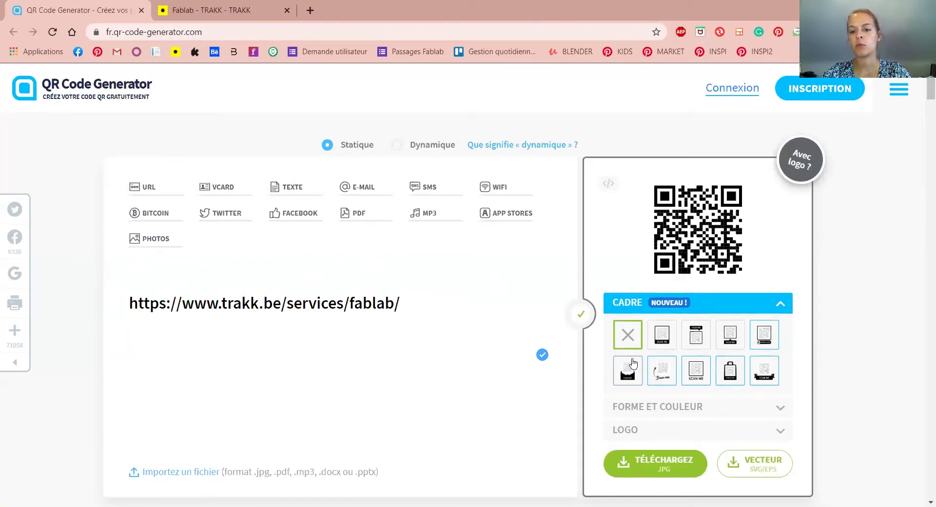
Step: Style the QR code with a round-dot pattern and no frame, and view the logo options
{"action": "left_click", "coordinate": [663, 339]}
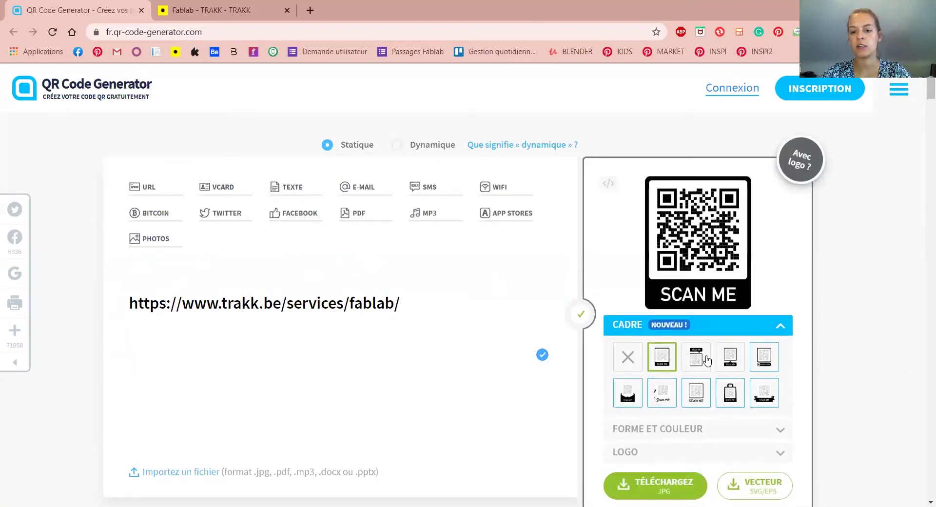
{"action": "left_click", "coordinate": [692, 447]}
{"action": "left_click", "coordinate": [694, 360]}
{"action": "left_click", "coordinate": [649, 424]}
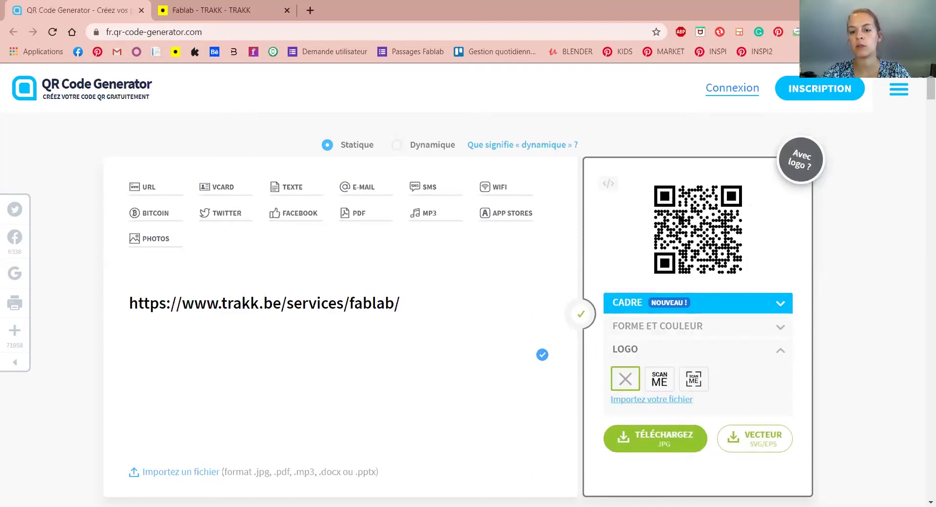
{"action": "scroll", "coordinate": [638, 361], "scroll_direction": "down", "scroll_amount": 3}
{"action": "scroll", "coordinate": [627, 336], "scroll_direction": "up", "scroll_amount": 3}
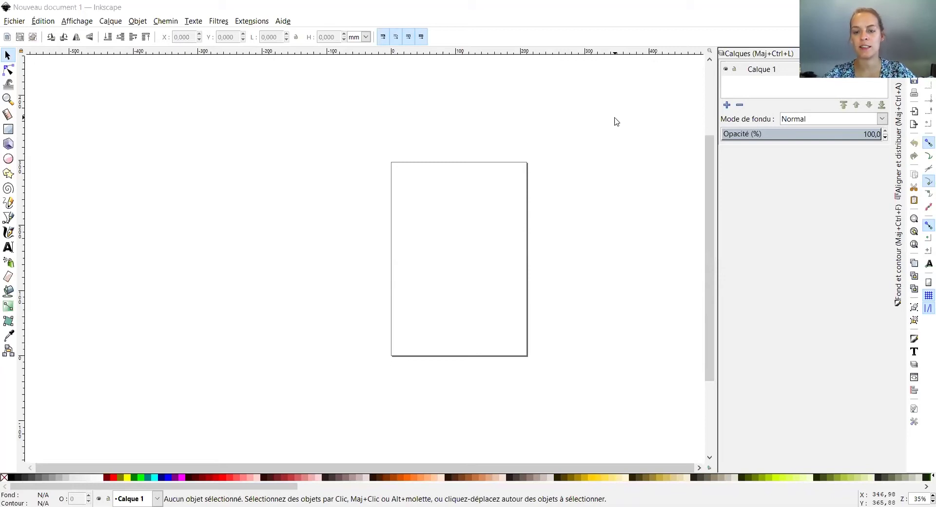
Step: Switch to Inkscape and open the TEMPLATE_MENU_SVG file from the COVID PROJET folder
{"action": "left_click", "coordinate": [13, 21]}
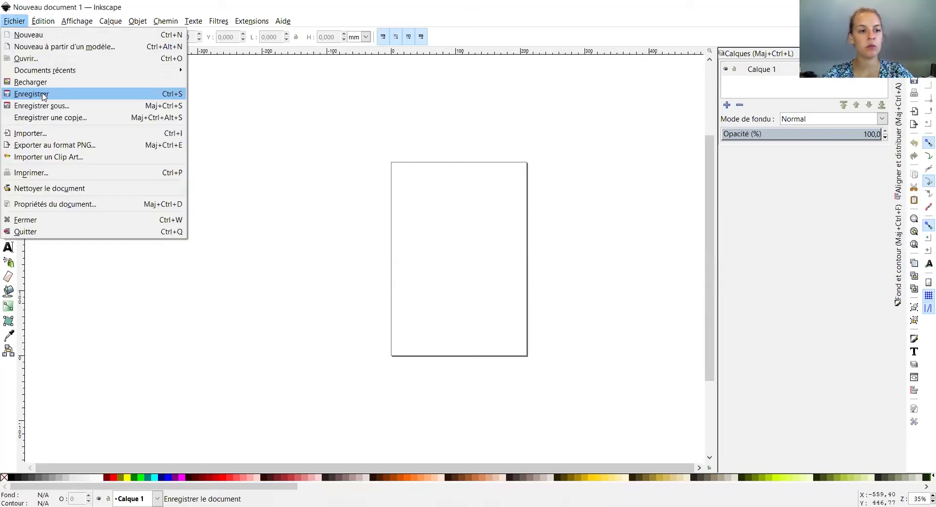
{"action": "left_click", "coordinate": [42, 58]}
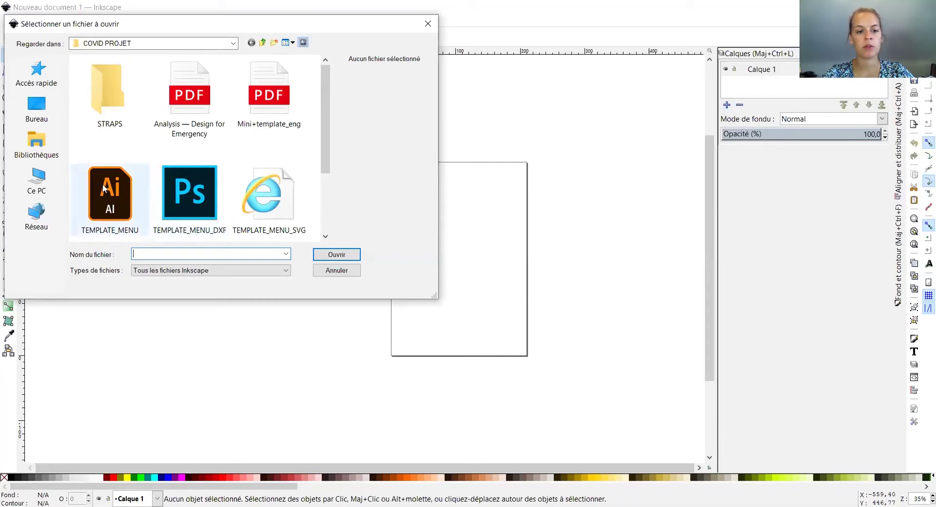
{"action": "left_click", "coordinate": [283, 207]}
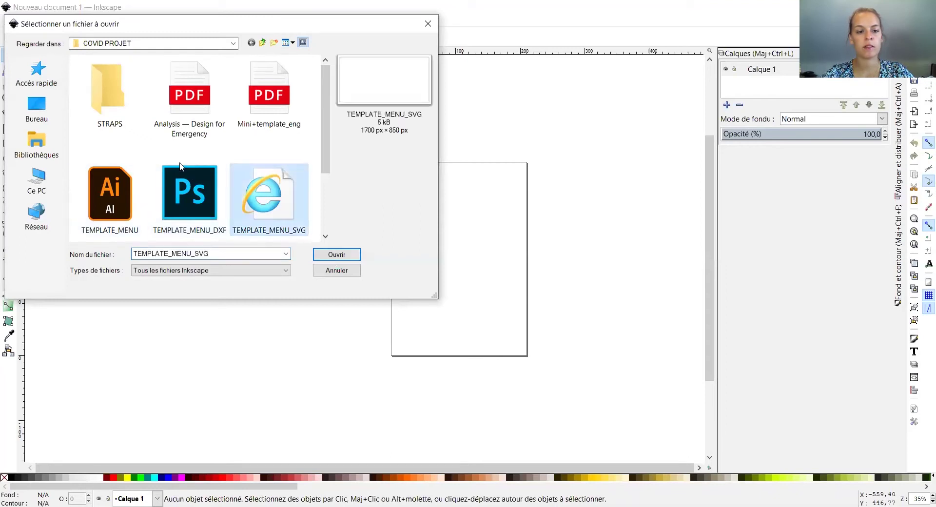
{"action": "left_click", "coordinate": [331, 255]}
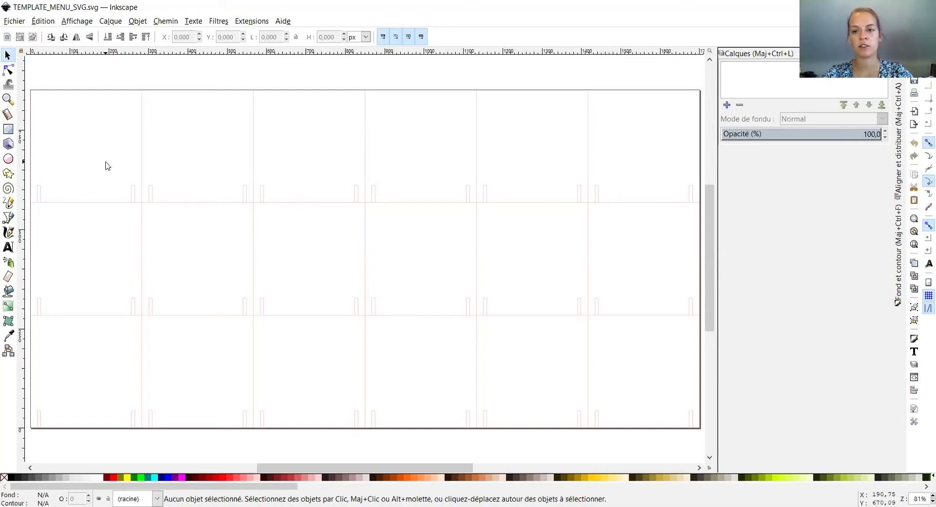
Step: Display the document's layers and add a new layer named DECOUPES
{"action": "key", "text": "ctrl+shift+l"}
{"action": "scroll", "coordinate": [687, 234], "scroll_direction": "up", "scroll_amount": 1}
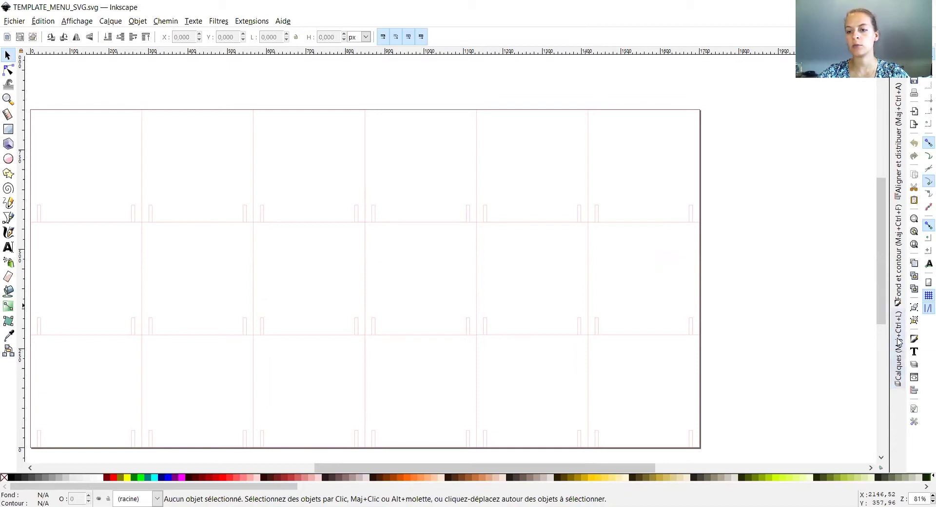
{"action": "left_click", "coordinate": [901, 328]}
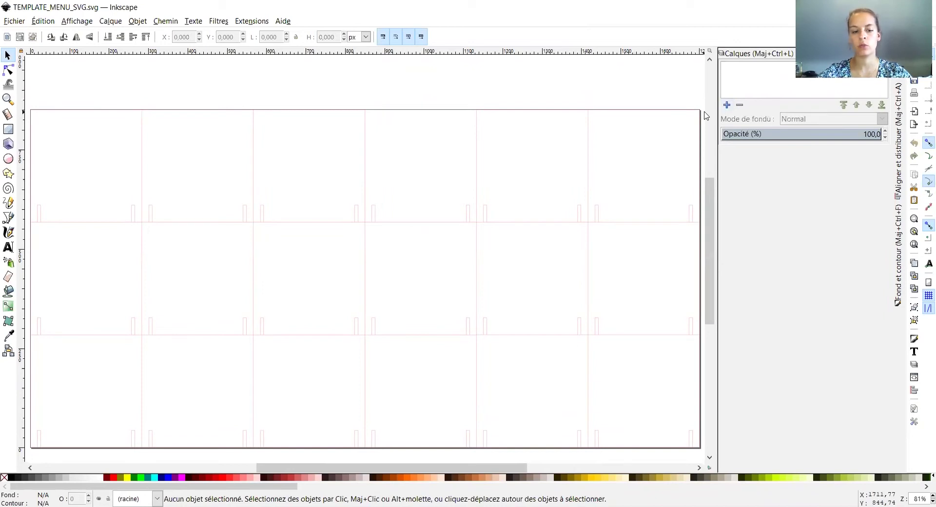
{"action": "left_click", "coordinate": [726, 104]}
{"action": "type", "text": "DECOUPES"}
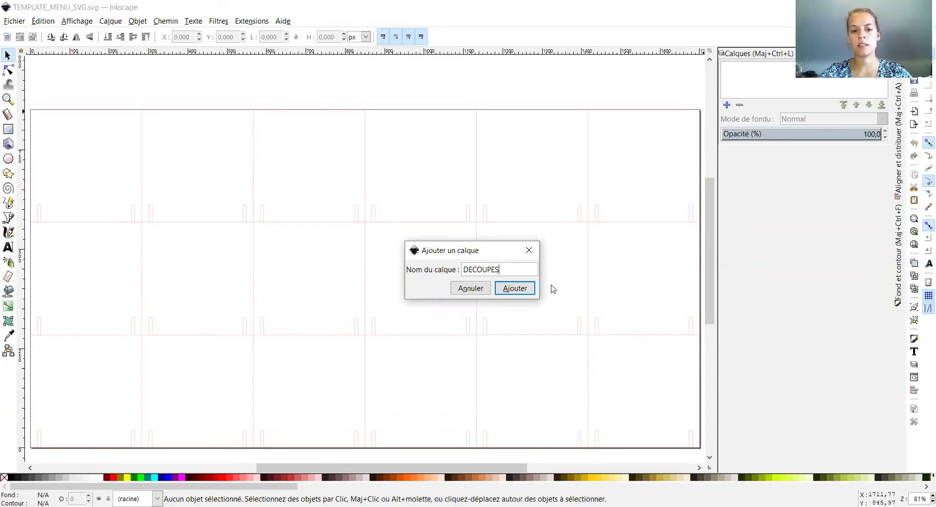
{"action": "left_click", "coordinate": [526, 295]}
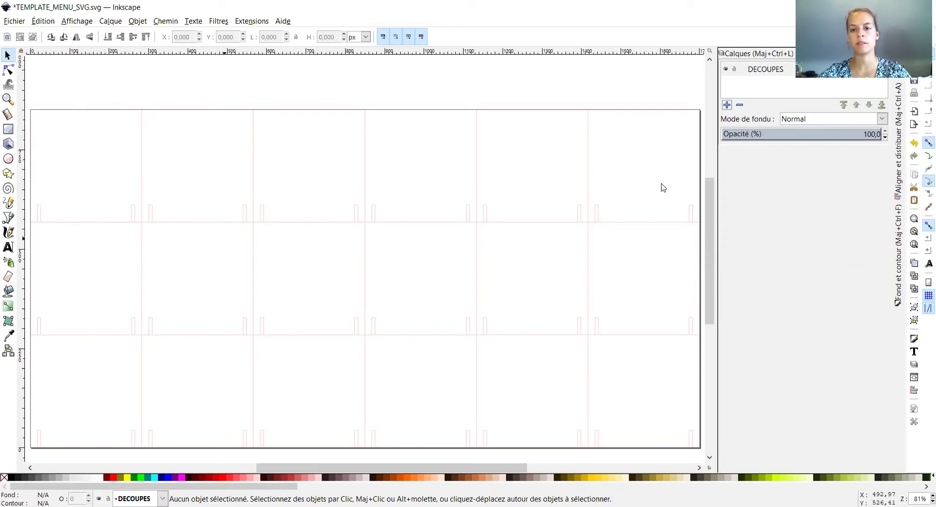
Step: Select all the template's cutting lines and move them to the DECOUPES layer
{"action": "scroll", "coordinate": [466, 225], "scroll_direction": "down", "scroll_amount": 1}
{"action": "left_click_drag", "start_coordinate": [619, 391], "coordinate": [91, 109]}
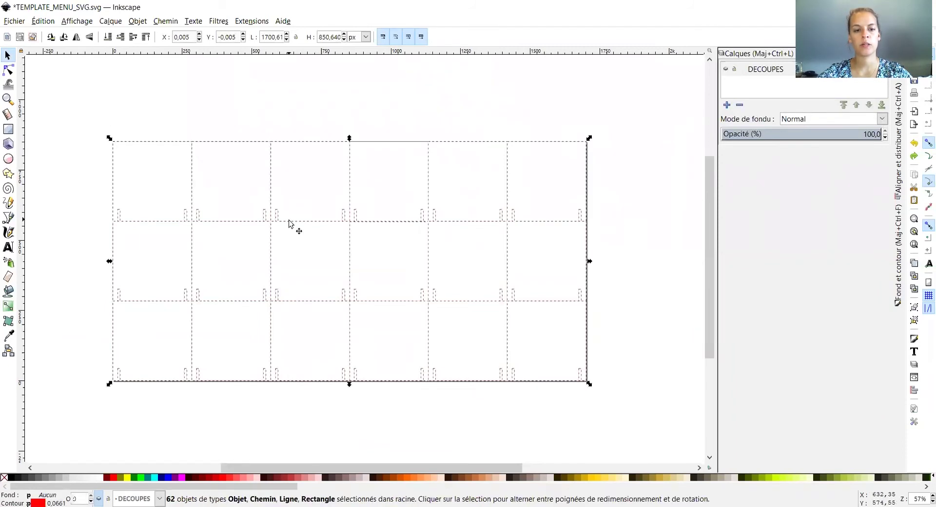
{"action": "right_click", "coordinate": [291, 222]}
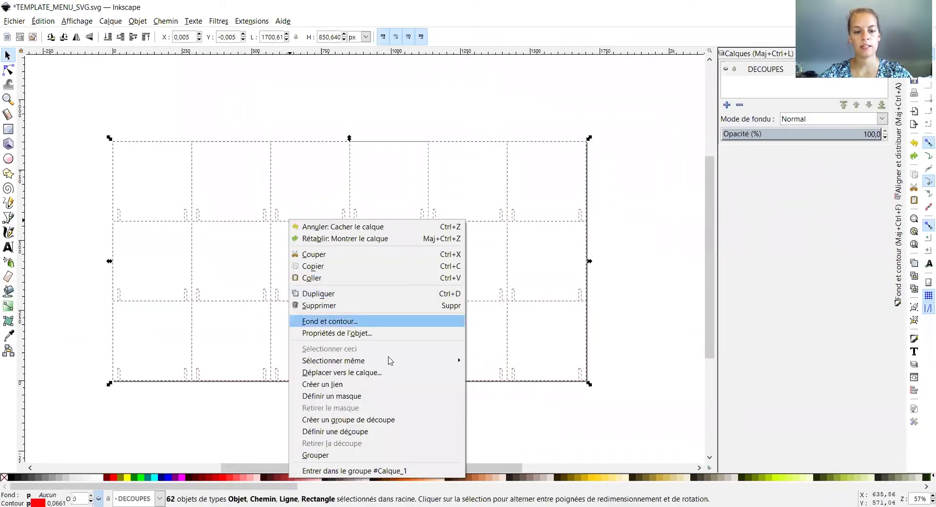
{"action": "left_click", "coordinate": [368, 376]}
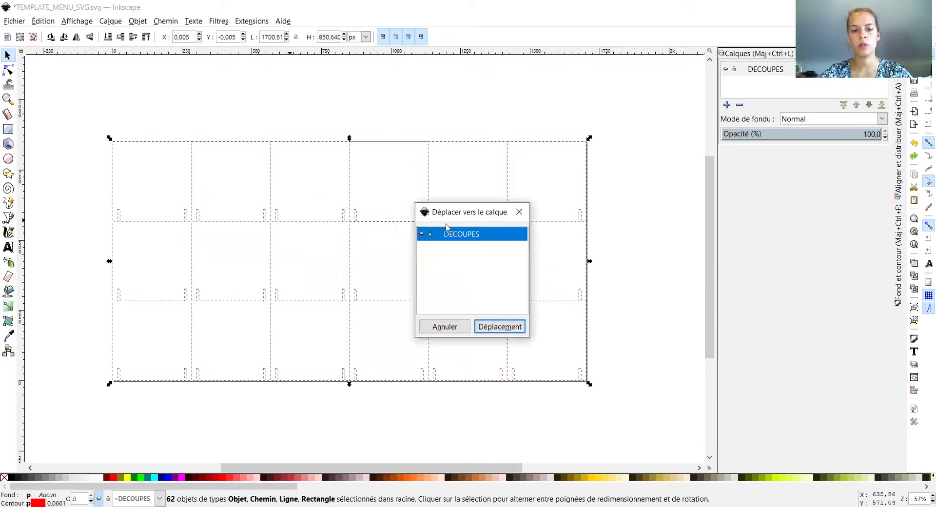
{"action": "left_click", "coordinate": [499, 328]}
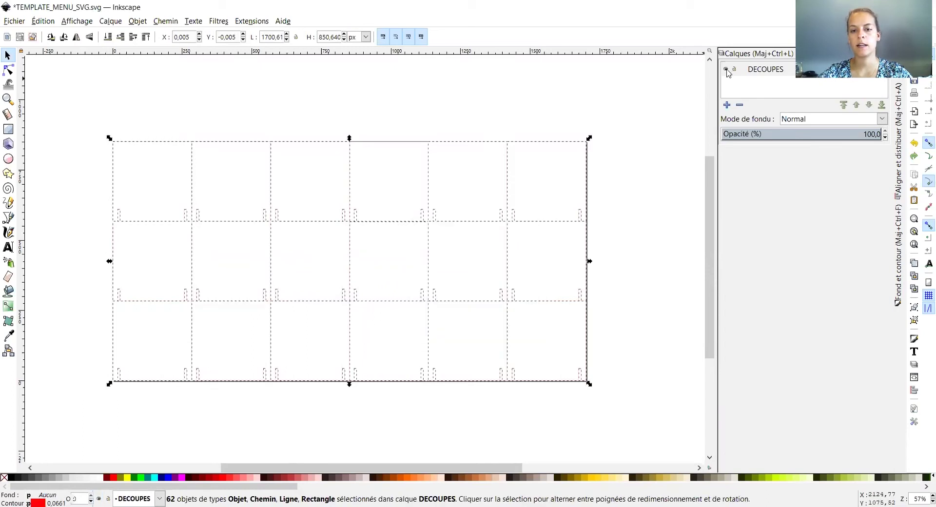
{"action": "left_click", "coordinate": [670, 138]}
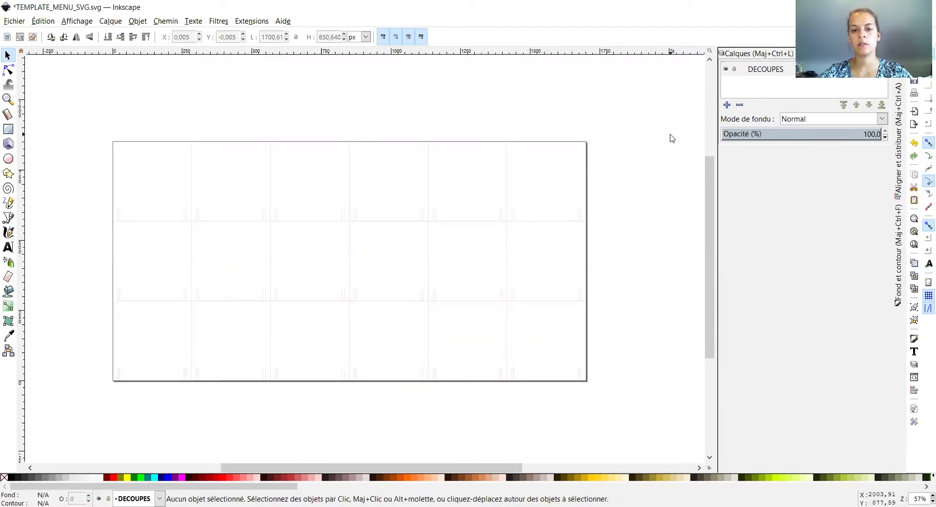
Step: Hide and show the DECOUPES layer several times to check which objects it contains
{"action": "left_click", "coordinate": [726, 72]}
{"action": "left_click", "coordinate": [726, 72]}
{"action": "left_click", "coordinate": [726, 71]}
{"action": "left_click", "coordinate": [726, 71]}
{"action": "left_click", "coordinate": [727, 71]}
{"action": "left_click", "coordinate": [726, 72]}
{"action": "left_click", "coordinate": [727, 71]}
{"action": "left_click", "coordinate": [726, 71]}
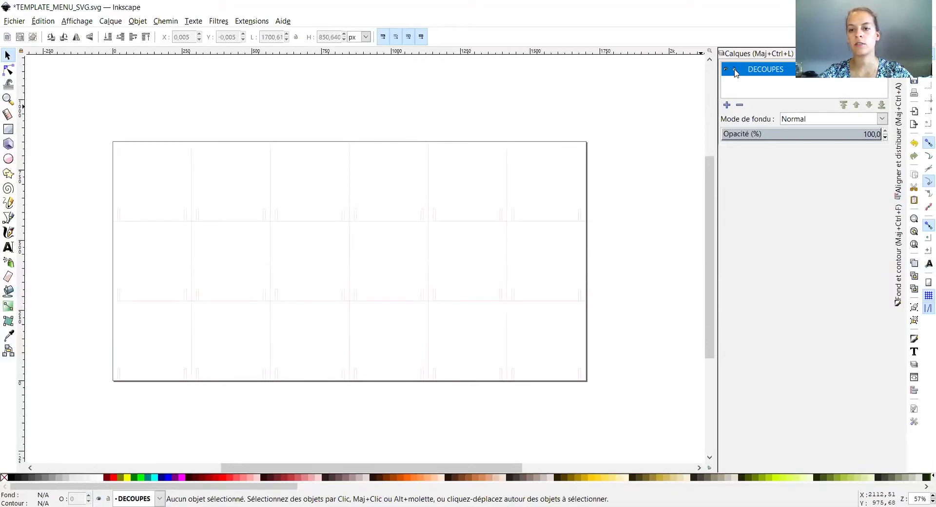
Step: Lock the DECOUPES layer and try to move and select the template lines on the page
{"action": "left_click", "coordinate": [735, 71]}
{"action": "left_click_drag", "start_coordinate": [312, 245], "coordinate": [327, 111]}
{"action": "left_click_drag", "start_coordinate": [620, 393], "coordinate": [52, 100]}
{"action": "scroll", "coordinate": [166, 190], "scroll_direction": "down", "scroll_amount": 5}
{"action": "scroll", "coordinate": [165, 190], "scroll_direction": "up", "scroll_amount": 5}
{"action": "scroll", "coordinate": [159, 186], "scroll_direction": "right", "scroll_amount": 10}
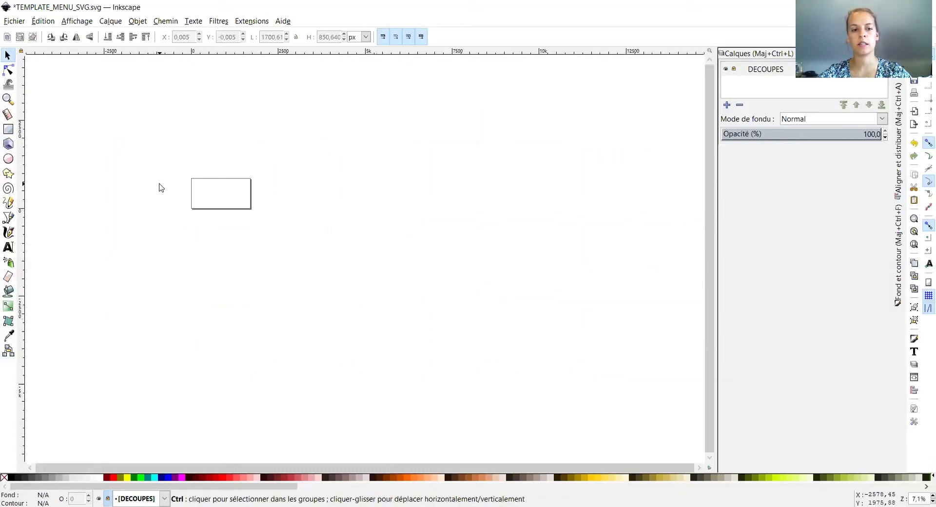
{"action": "scroll", "coordinate": [297, 219], "scroll_direction": "up", "scroll_amount": 2}
{"action": "scroll", "coordinate": [306, 222], "scroll_direction": "down", "scroll_amount": 2}
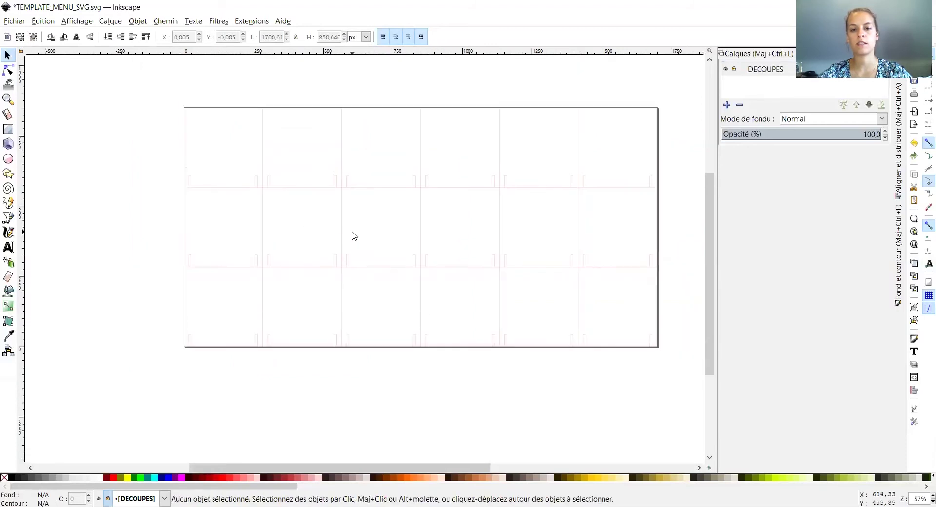
{"action": "scroll", "coordinate": [349, 233], "scroll_direction": "up", "scroll_amount": 1}
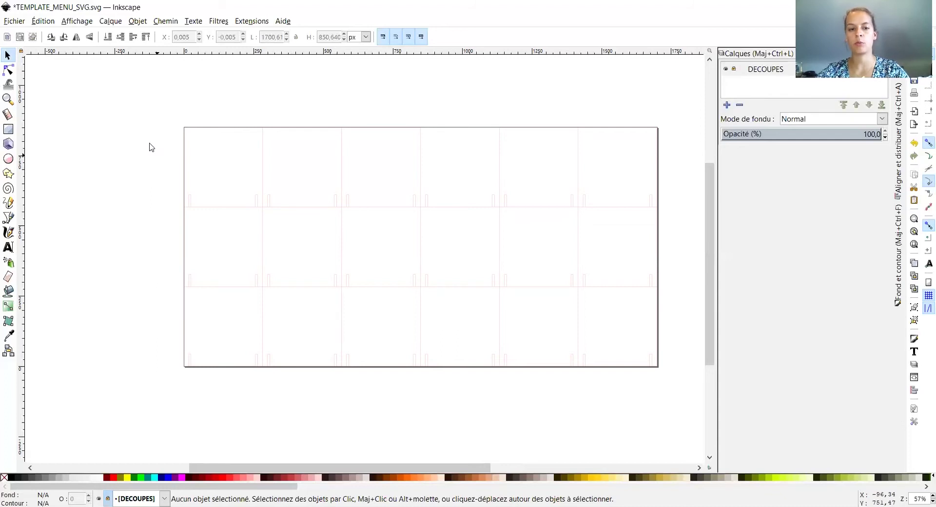
{"action": "scroll", "coordinate": [257, 227], "scroll_direction": "down", "scroll_amount": 8}
{"action": "scroll", "coordinate": [257, 227], "scroll_direction": "up", "scroll_amount": 11}
{"action": "scroll", "coordinate": [259, 227], "scroll_direction": "down", "scroll_amount": 9}
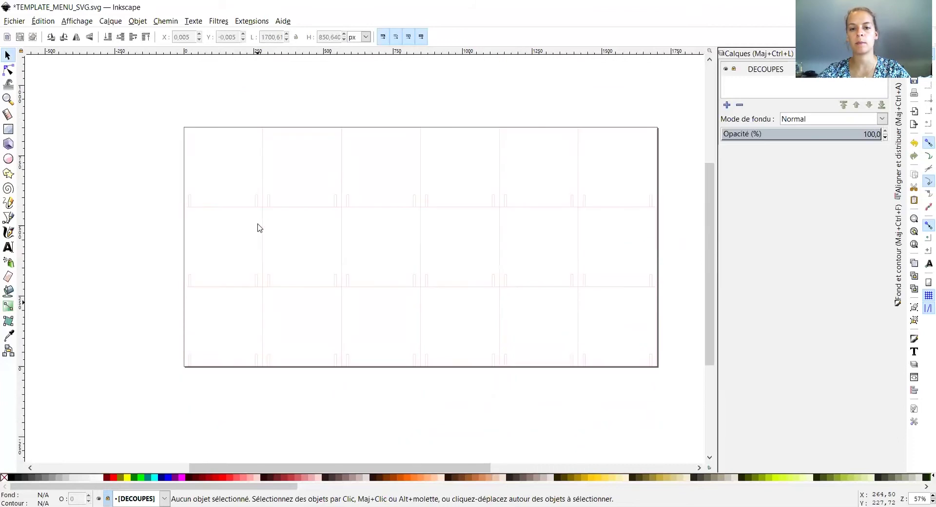
{"action": "scroll", "coordinate": [260, 227], "scroll_direction": "up", "scroll_amount": 8}
{"action": "scroll", "coordinate": [259, 227], "scroll_direction": "down", "scroll_amount": 6, "text": "ctrl"}
{"action": "scroll", "coordinate": [260, 227], "scroll_direction": "up", "scroll_amount": 6, "text": "ctrl"}
{"action": "scroll", "coordinate": [259, 228], "scroll_direction": "down", "scroll_amount": 1, "text": "ctrl"}
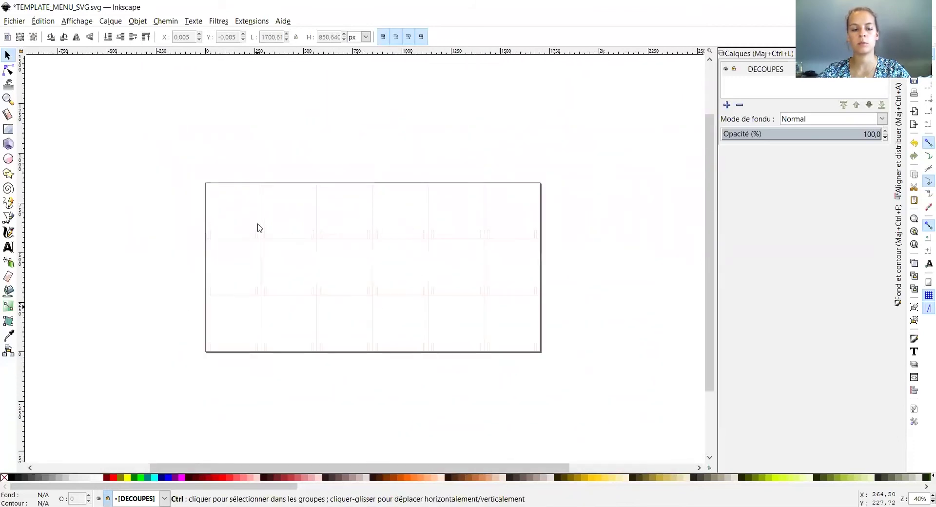
{"action": "scroll", "coordinate": [259, 228], "scroll_direction": "right", "scroll_amount": 11, "text": "shift"}
{"action": "scroll", "coordinate": [260, 227], "scroll_direction": "left", "scroll_amount": 16, "text": "shift"}
{"action": "scroll", "coordinate": [259, 227], "scroll_direction": "right", "scroll_amount": 9, "text": "shift"}
{"action": "scroll", "coordinate": [259, 227], "scroll_direction": "left", "scroll_amount": 7, "text": "shift"}
{"action": "scroll", "coordinate": [260, 227], "scroll_direction": "right", "scroll_amount": 8, "text": "shift"}
{"action": "scroll", "coordinate": [260, 227], "scroll_direction": "left", "scroll_amount": 2, "text": "shift"}
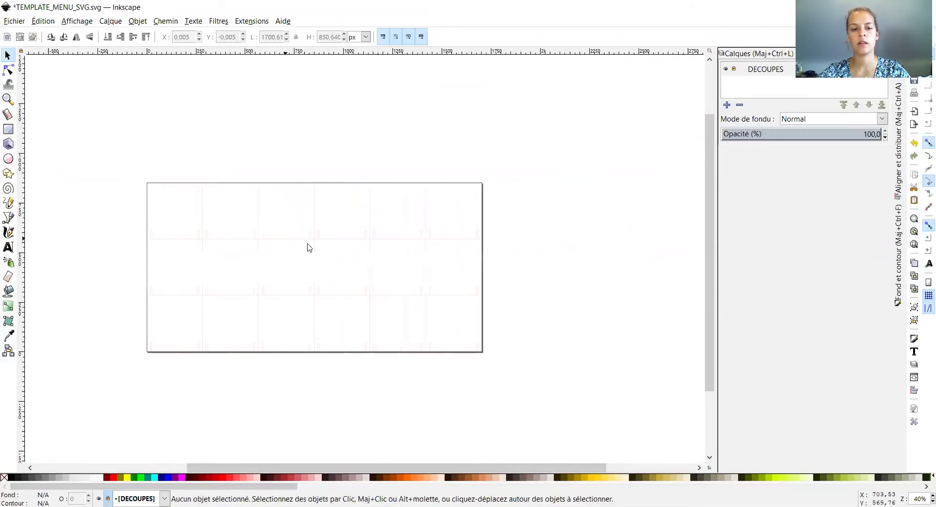
{"action": "left_click_drag", "start_coordinate": [277, 258], "coordinate": [374, 237]}
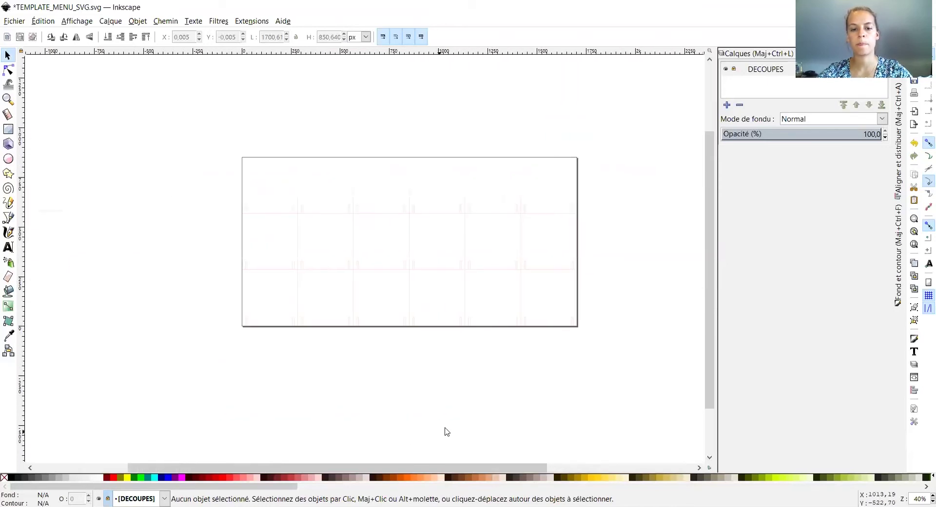
Step: Add a layer named GRAVURES above the DECOUPES layer
{"action": "left_click", "coordinate": [726, 106]}
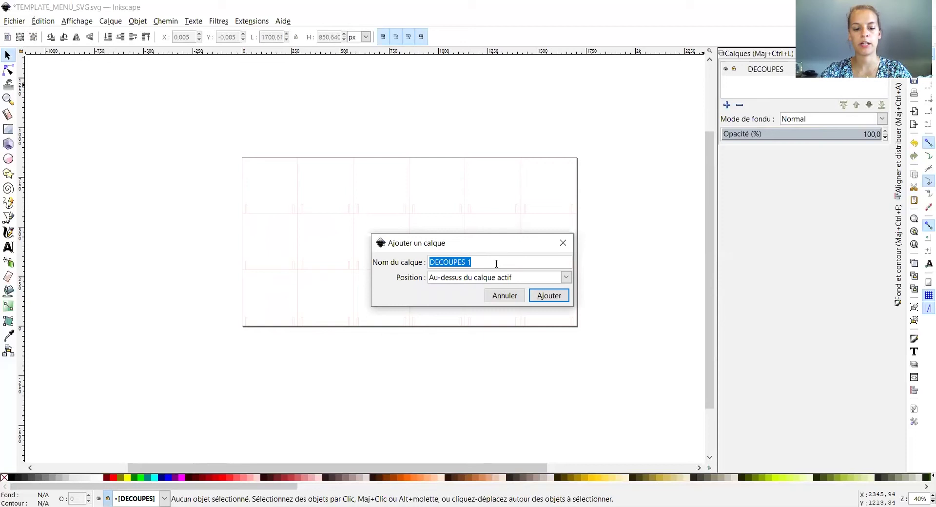
{"action": "type", "text": "GRAVURES"}
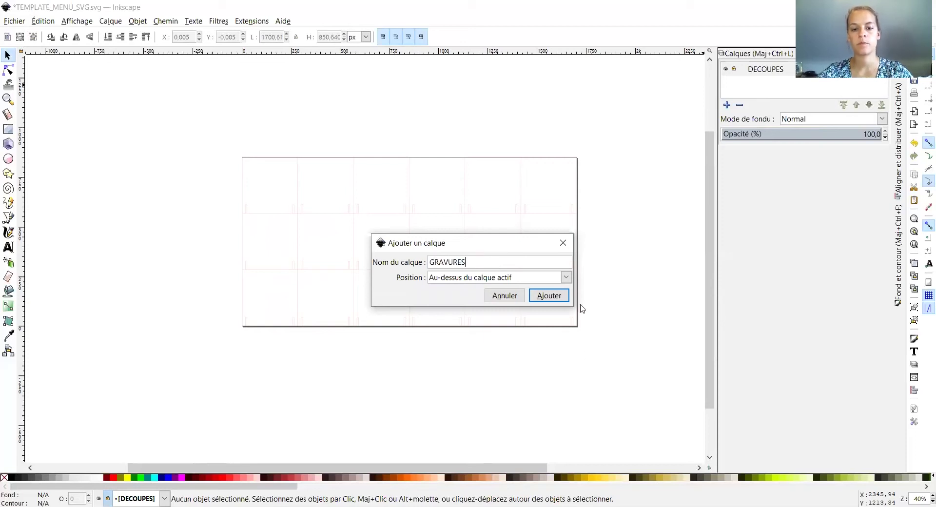
{"action": "left_click", "coordinate": [549, 295]}
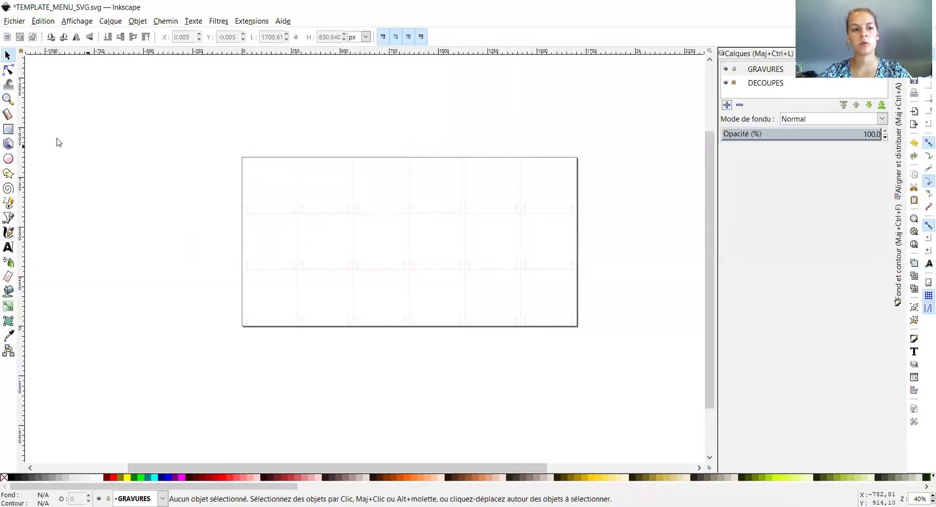
Step: Import the QR code image frame (2) from the desktop as an embedded picture, with resolution deduced from the file and default rendering
{"action": "left_click", "coordinate": [7, 22]}
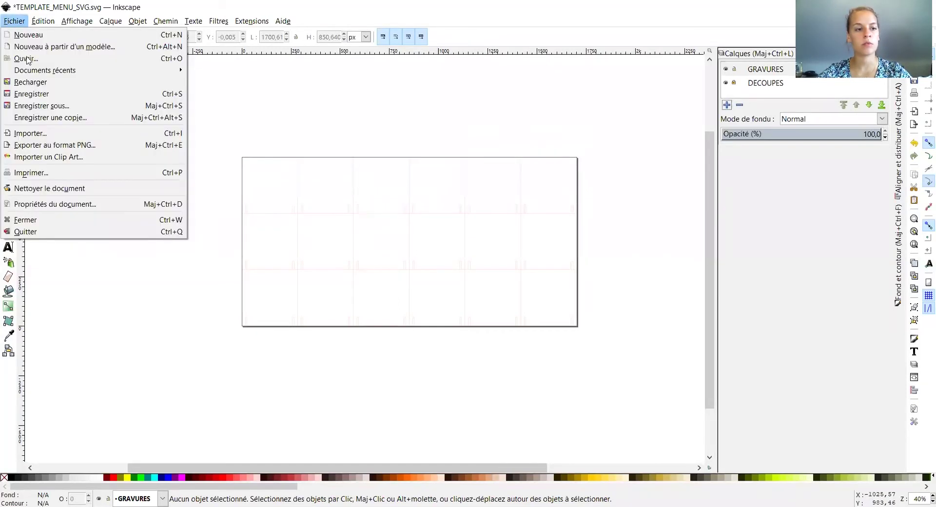
{"action": "left_click", "coordinate": [67, 136]}
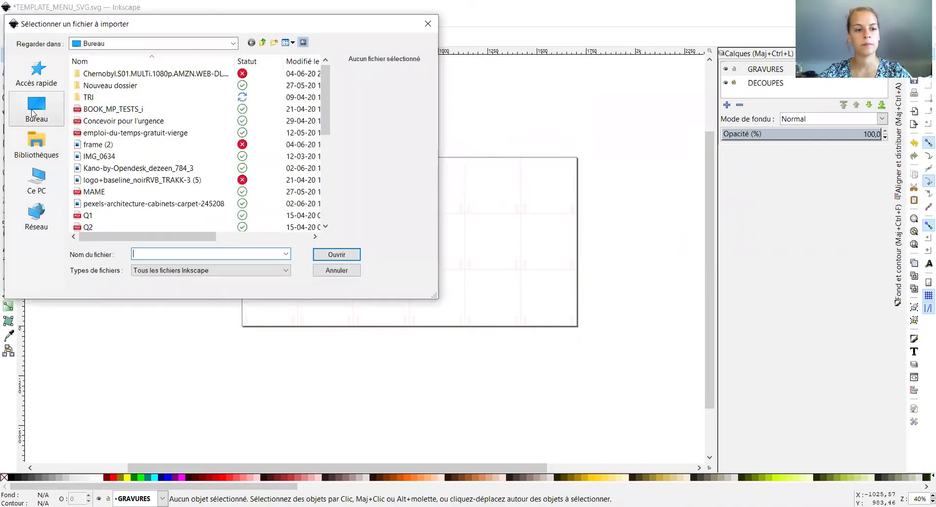
{"action": "left_click", "coordinate": [116, 142]}
{"action": "left_click", "coordinate": [335, 255]}
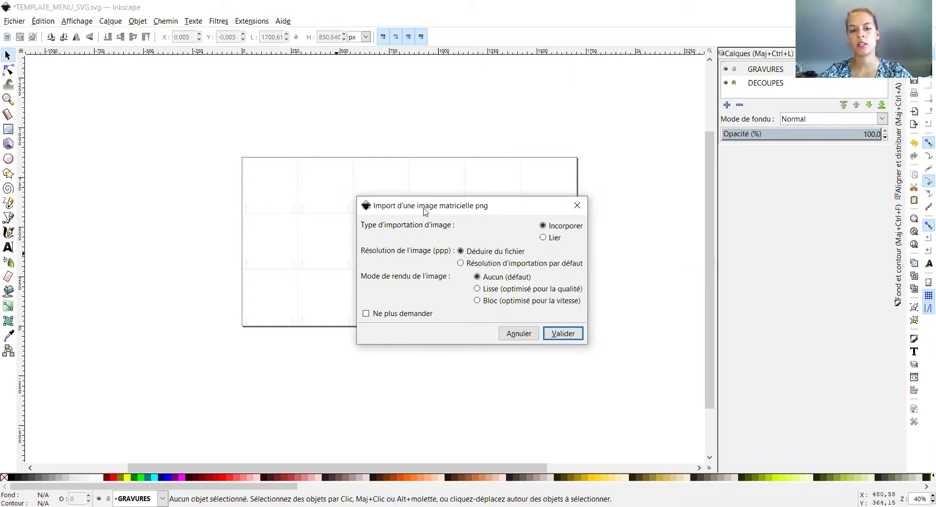
{"action": "left_click", "coordinate": [566, 334]}
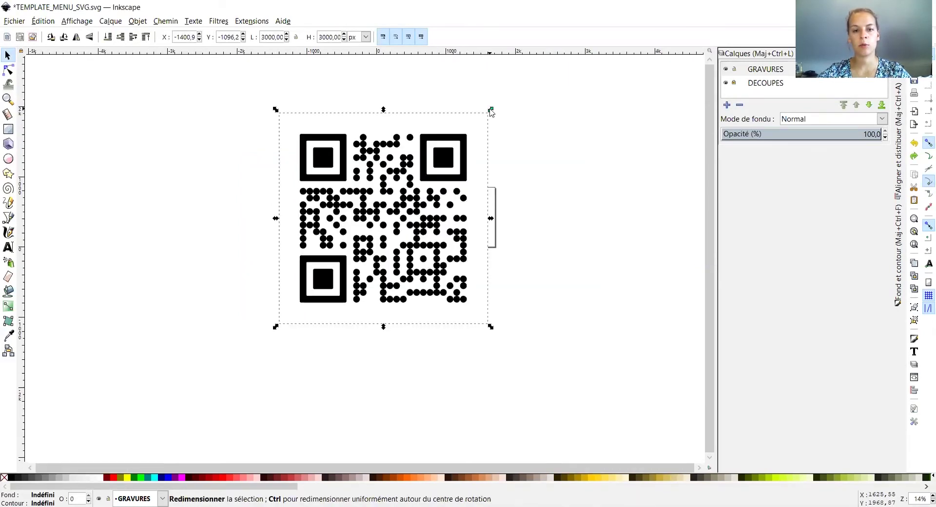
Step: Scale the QR code down to about 136 px square and place it inside the template's upper-left panel
{"action": "left_click_drag", "start_coordinate": [490, 110], "coordinate": [394, 215]}
{"action": "scroll", "coordinate": [395, 211], "scroll_direction": "up", "scroll_amount": 4}
{"action": "left_click_drag", "start_coordinate": [395, 111], "coordinate": [325, 186]}
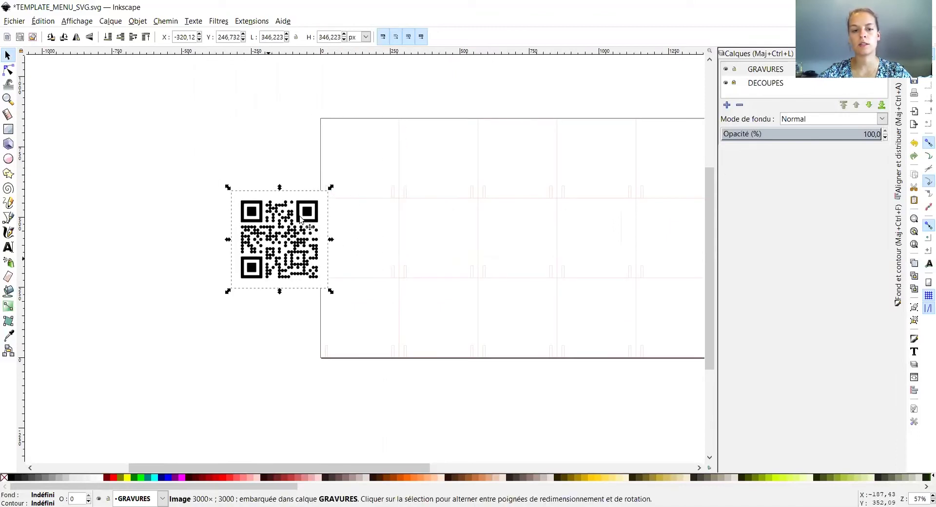
{"action": "left_click_drag", "start_coordinate": [330, 189], "coordinate": [361, 151]}
{"action": "scroll", "coordinate": [360, 151], "scroll_direction": "up", "scroll_amount": 3, "text": "ctrl"}
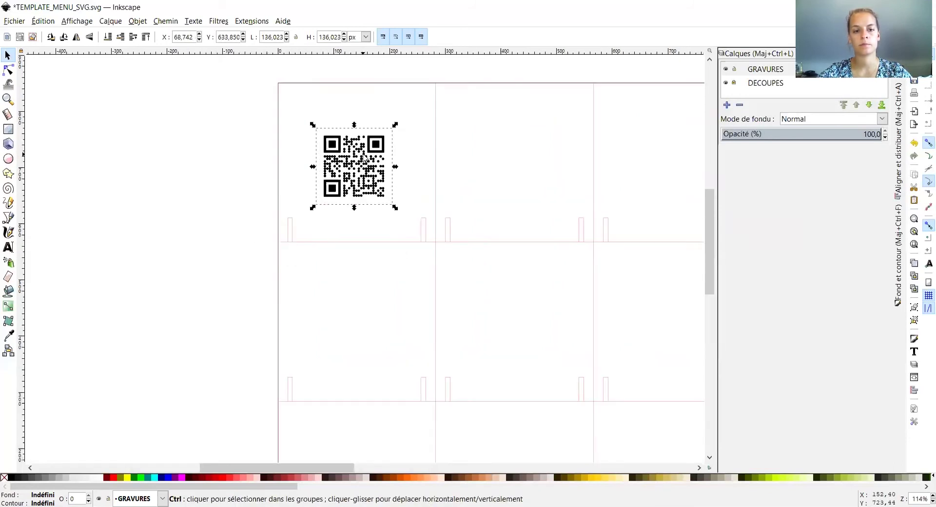
Step: Scale the QR code down to about 115 px square and reposition it inside the template's upper-left panel
{"action": "left_click_drag", "start_coordinate": [417, 110], "coordinate": [413, 122]}
{"action": "left_click", "coordinate": [468, 117]}
{"action": "scroll", "coordinate": [403, 180], "scroll_direction": "up", "scroll_amount": 2}
{"action": "left_click", "coordinate": [877, 53]}
{"action": "left_click_drag", "start_coordinate": [361, 220], "coordinate": [329, 269]}
{"action": "left_click_drag", "start_coordinate": [307, 215], "coordinate": [359, 198]}
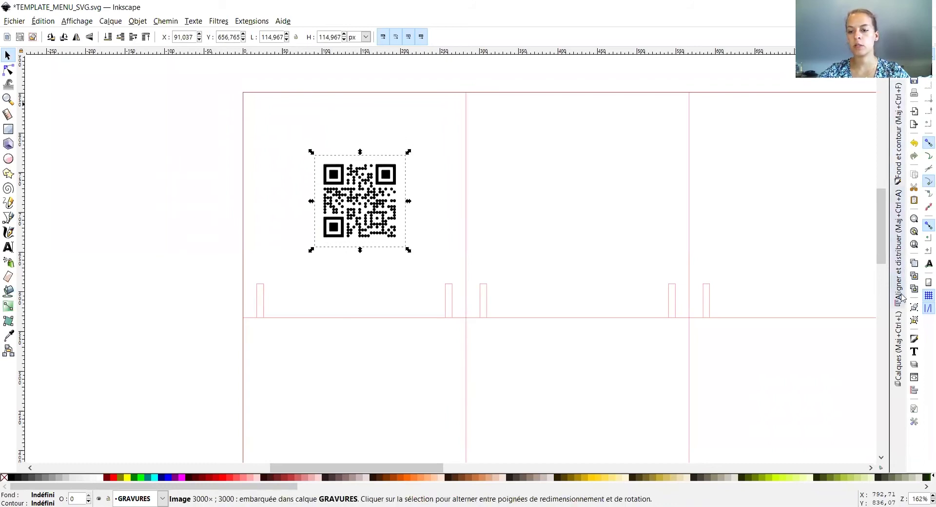
Step: Unlock the DECOUPES layer and centre the QR code horizontally and vertically on the upper-left panel's outline, relative to the last selected object
{"action": "left_click", "coordinate": [898, 349]}
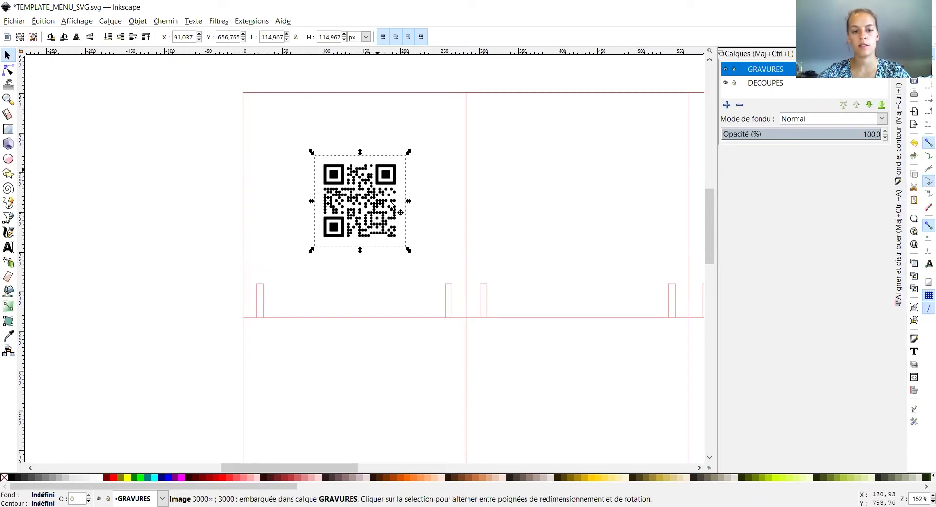
{"action": "left_click", "coordinate": [243, 171], "text": "shift"}
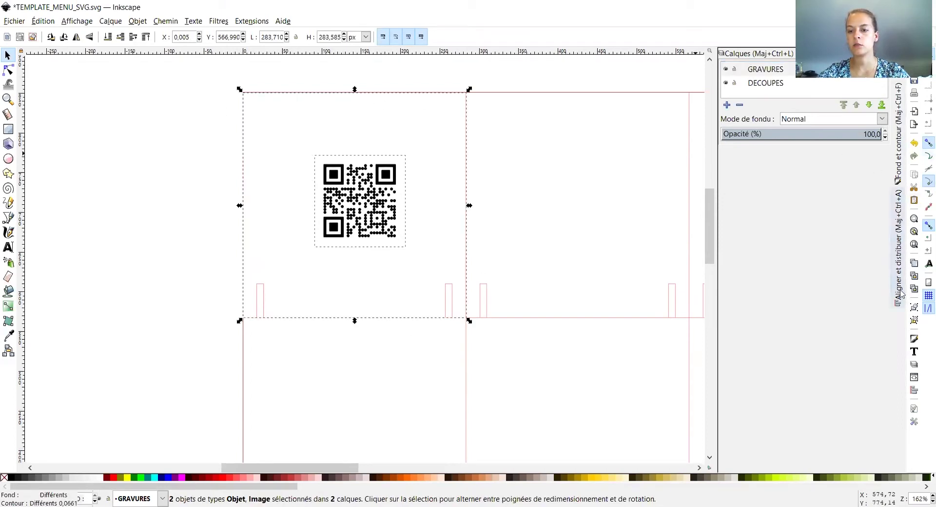
{"action": "left_click", "coordinate": [899, 253]}
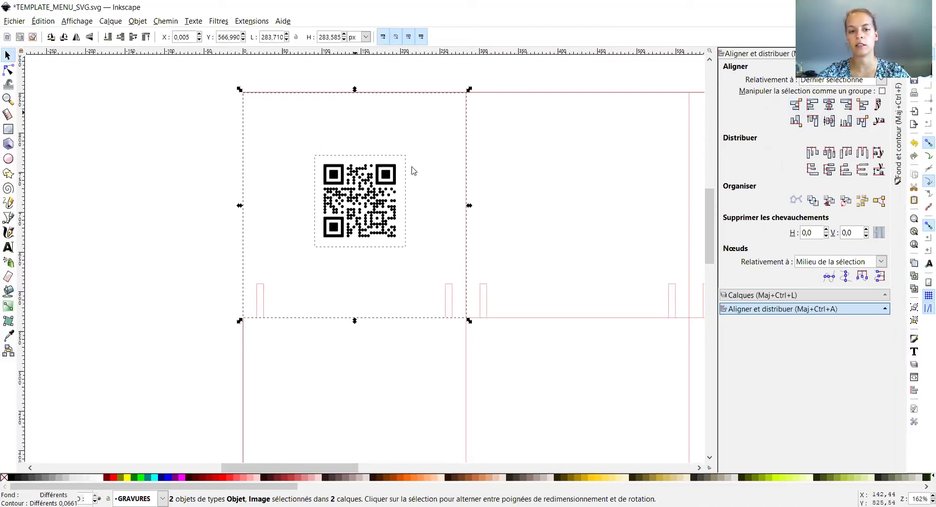
{"action": "left_click", "coordinate": [830, 105]}
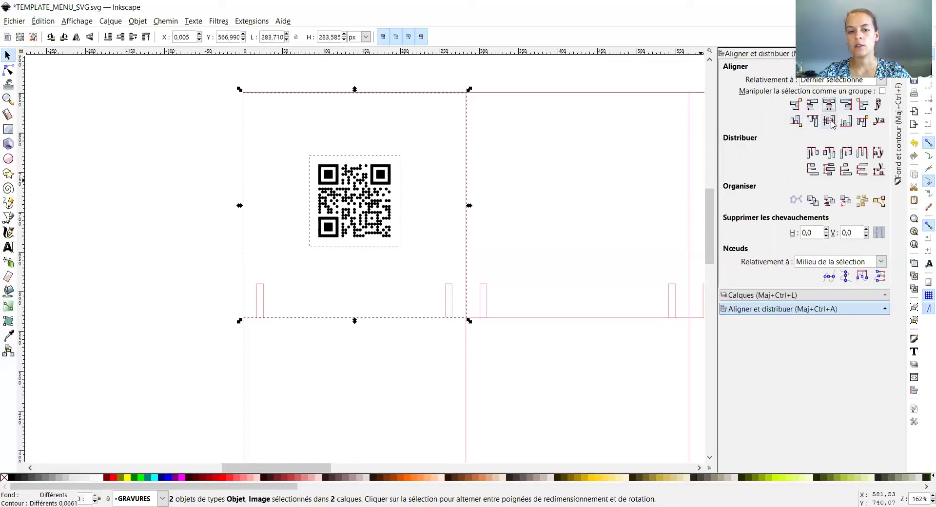
{"action": "left_click", "coordinate": [831, 123]}
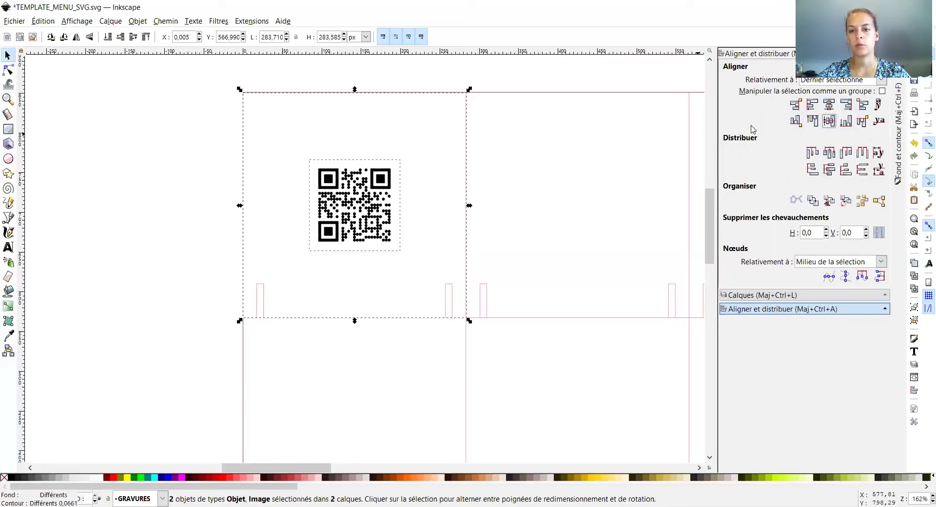
{"action": "left_click", "coordinate": [847, 106]}
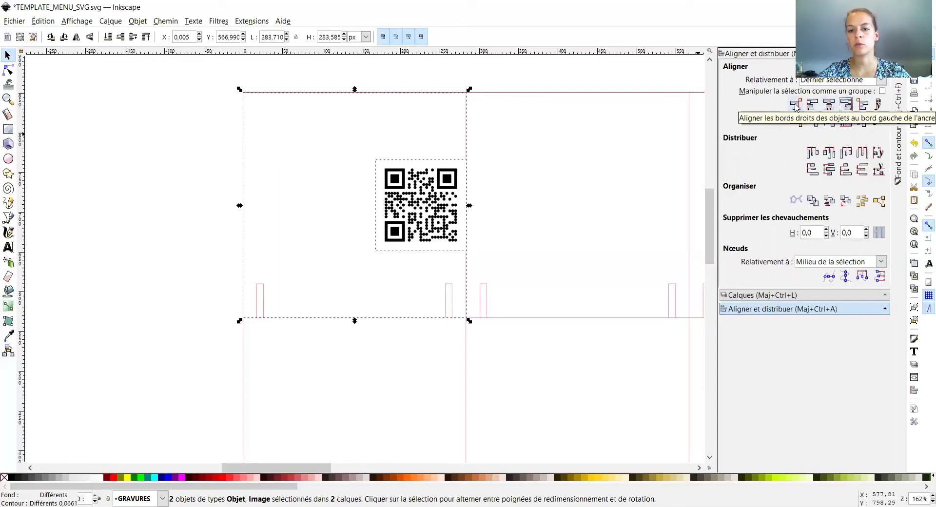
{"action": "left_click", "coordinate": [829, 122]}
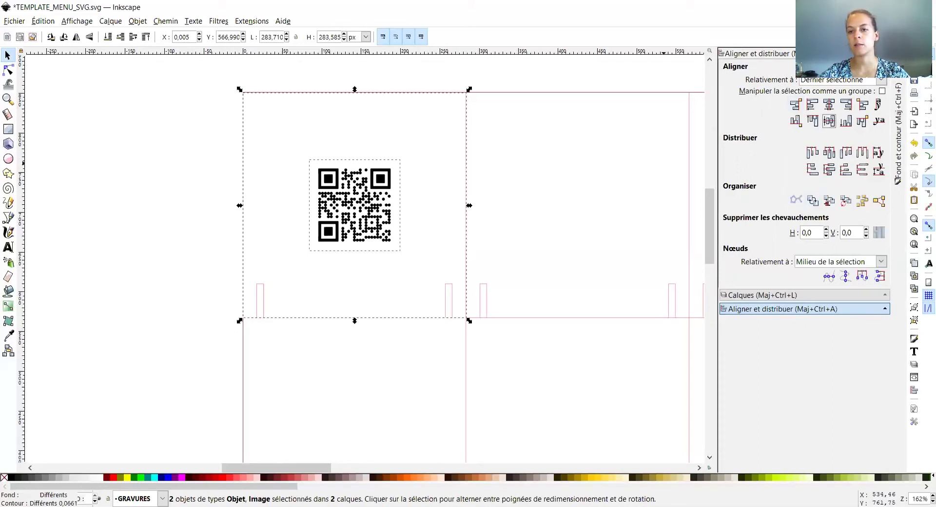
Step: Lock the DECOUPES layer again and clear the selection
{"action": "left_click", "coordinate": [899, 53]}
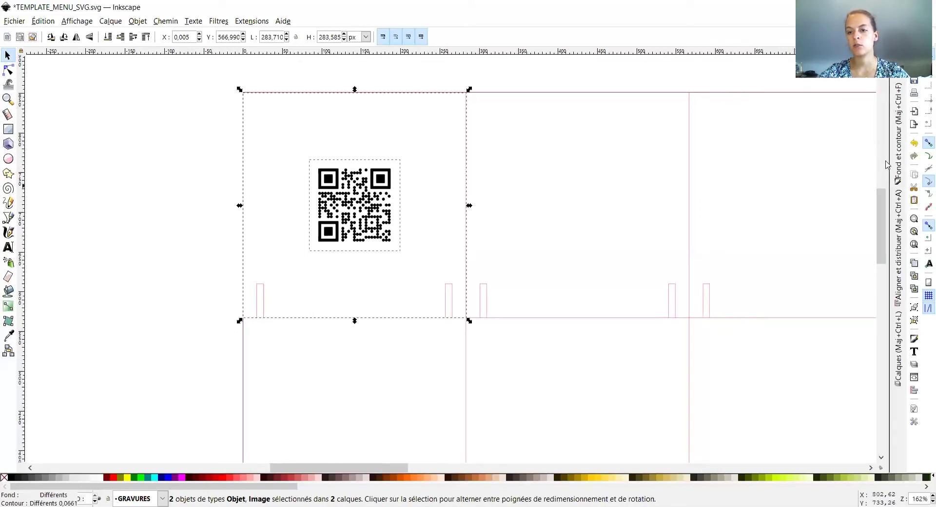
{"action": "left_click", "coordinate": [898, 349]}
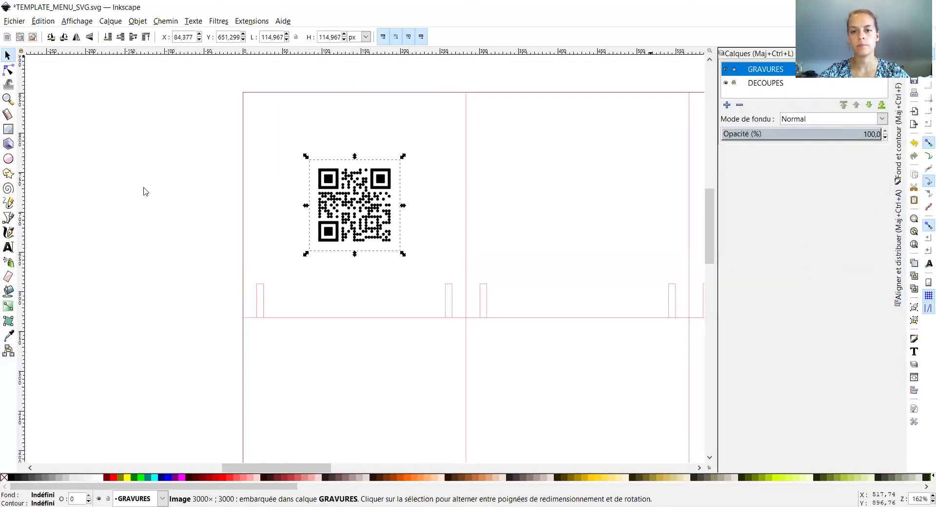
{"action": "key", "text": "Escape"}
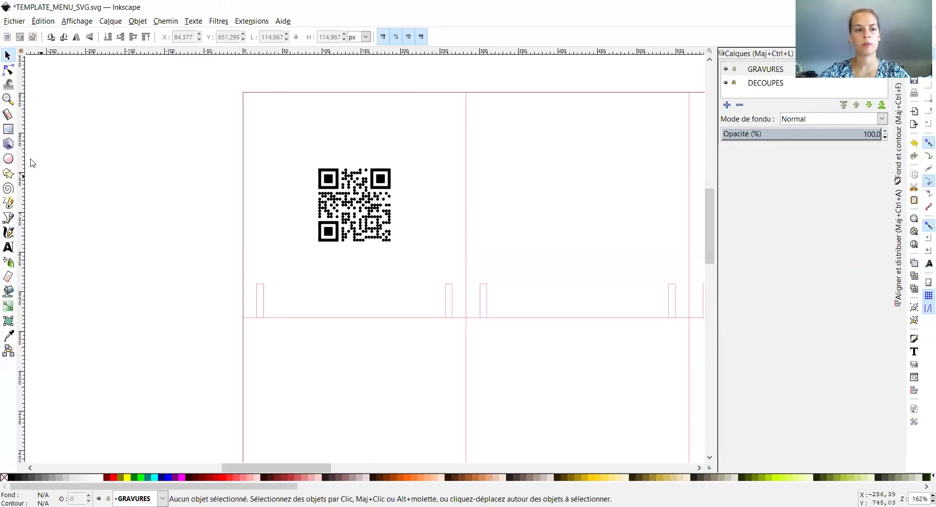
Step: Add the text "MENU" near the top of the upper-left panel, above the QR code
{"action": "left_click", "coordinate": [8, 247]}
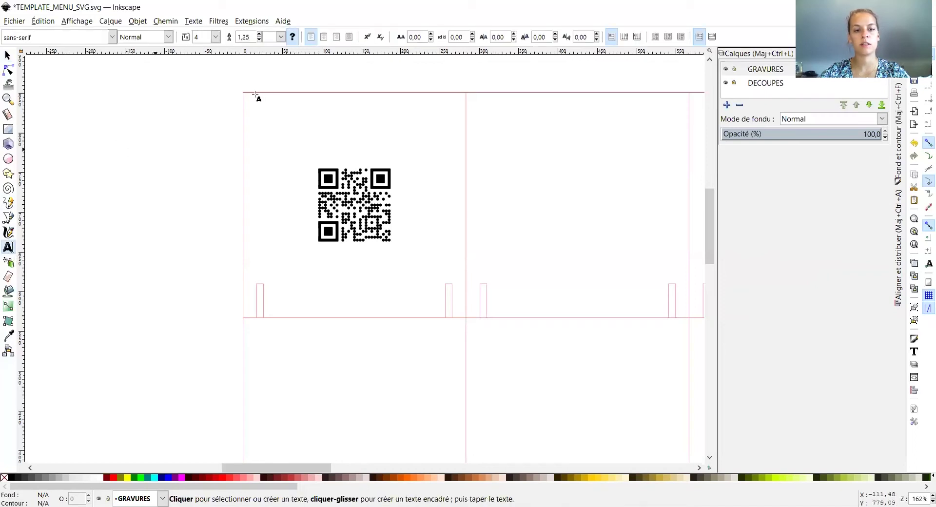
{"action": "left_click", "coordinate": [266, 111]}
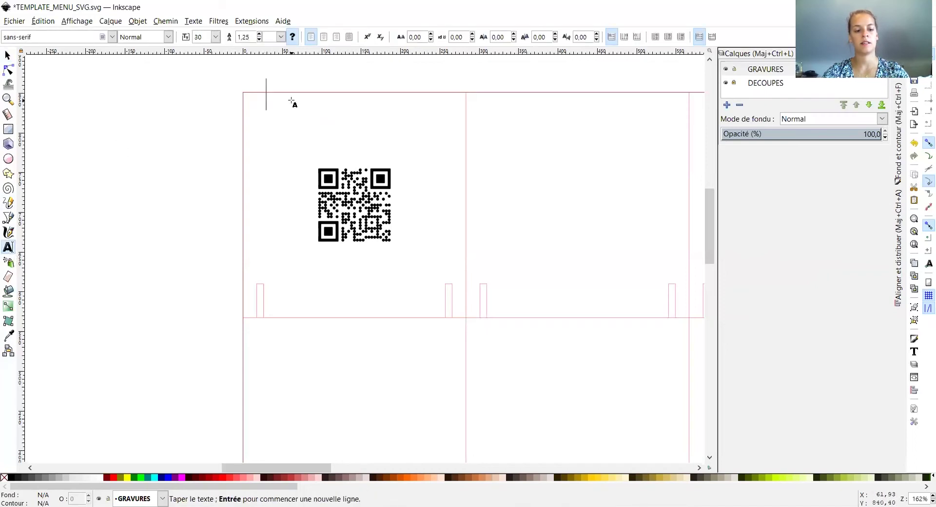
{"action": "type", "text": "MENU"}
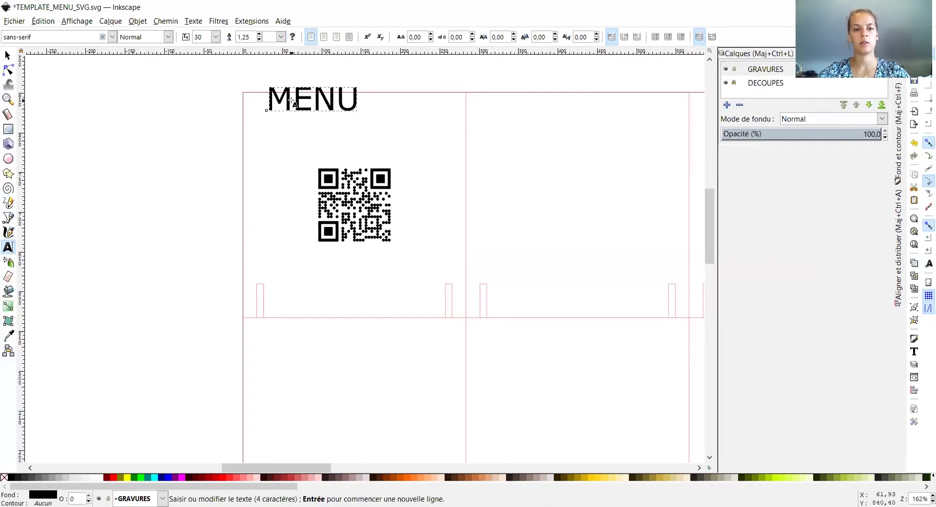
Step: Set the font of the MENU text to Caviar Dreams
{"action": "double_click", "coordinate": [310, 104]}
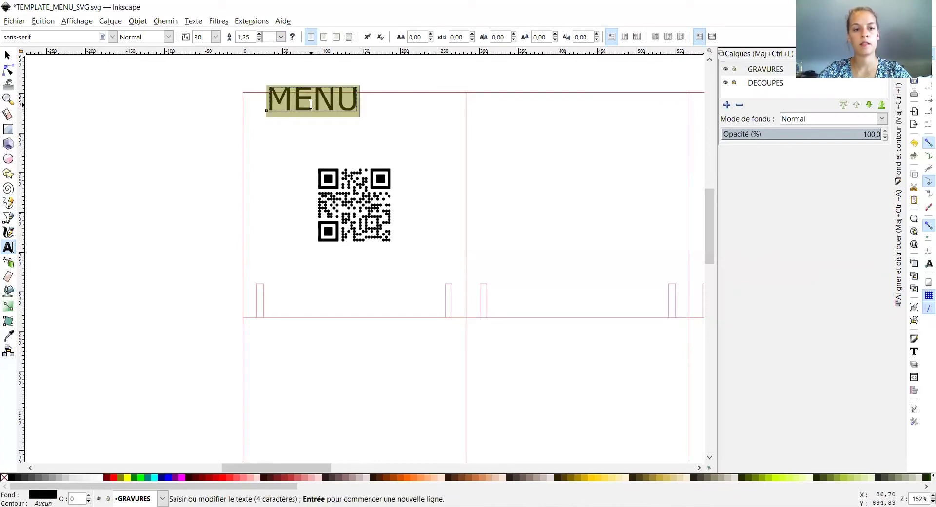
{"action": "triple_click", "coordinate": [45, 33]}
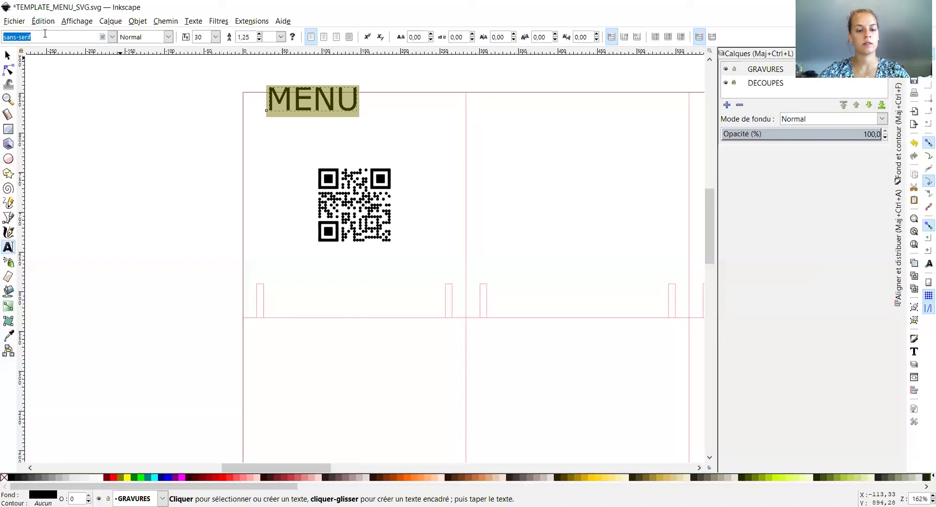
{"action": "type", "text": "CAV"}
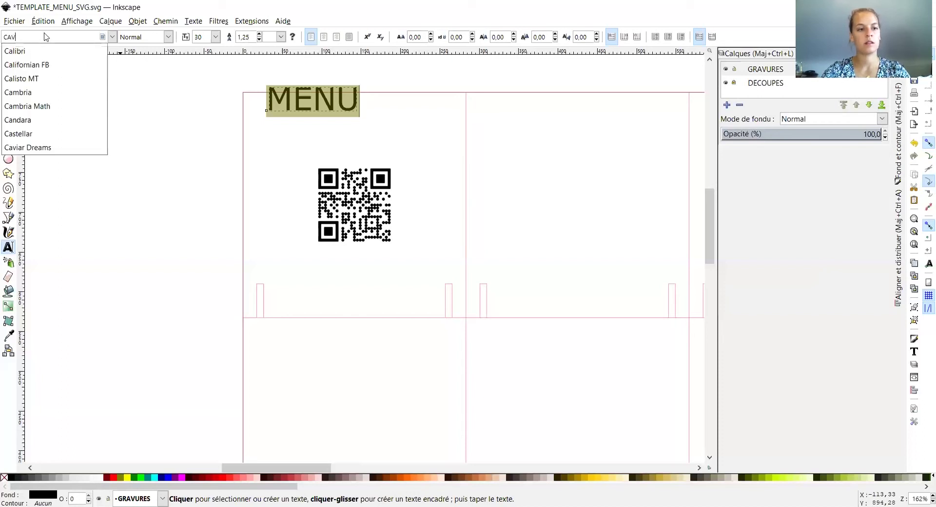
{"action": "key", "text": "Up"}
{"action": "key", "text": "Return"}
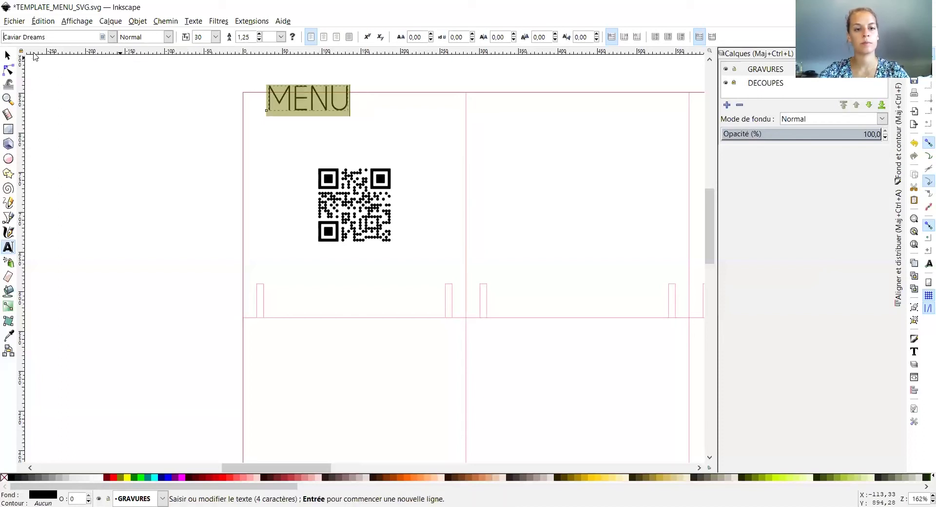
Step: Enlarge the MENU text to about 134 px wide and place it just above the QR code
{"action": "left_click", "coordinate": [215, 36]}
{"action": "left_click", "coordinate": [200, 148]}
{"action": "left_click", "coordinate": [216, 37]}
{"action": "left_click", "coordinate": [200, 286]}
{"action": "left_click", "coordinate": [7, 55]}
{"action": "left_click_drag", "start_coordinate": [341, 117], "coordinate": [393, 152]}
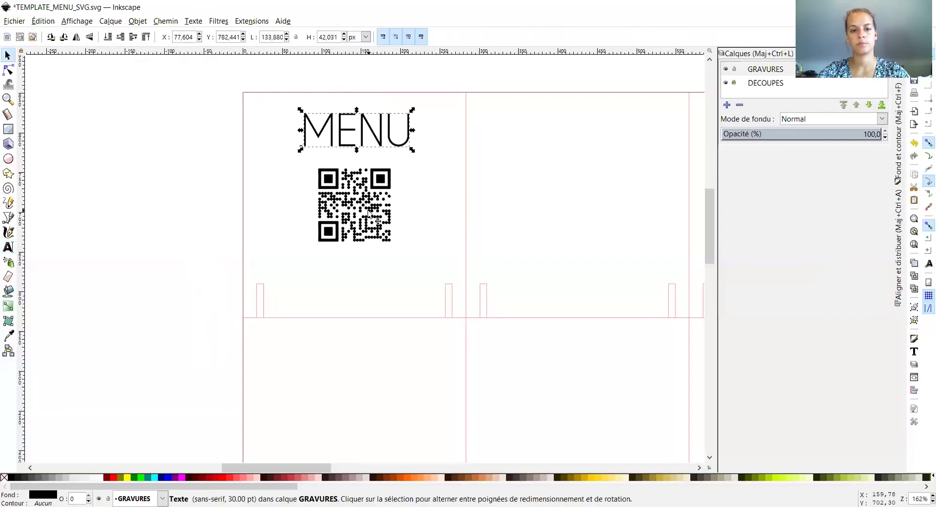
{"action": "left_click", "coordinate": [374, 202]}
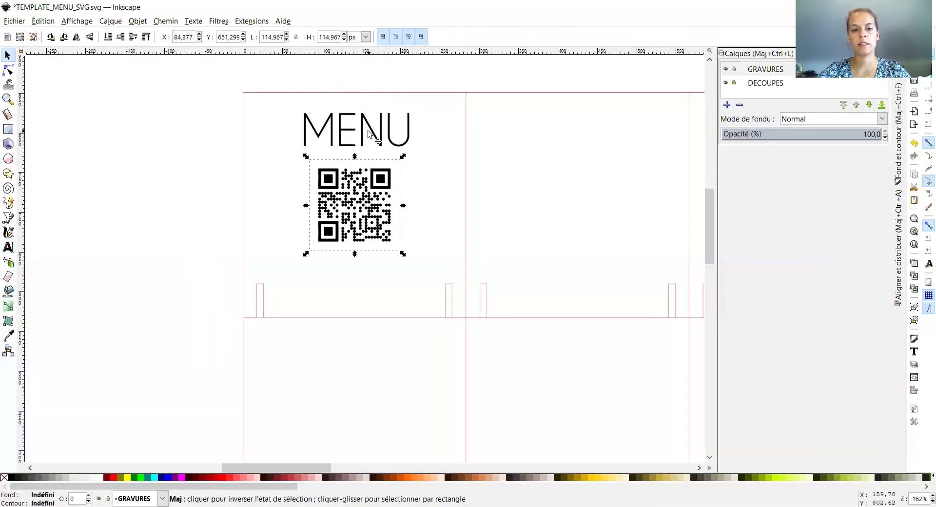
{"action": "left_click", "coordinate": [369, 133], "text": "shift"}
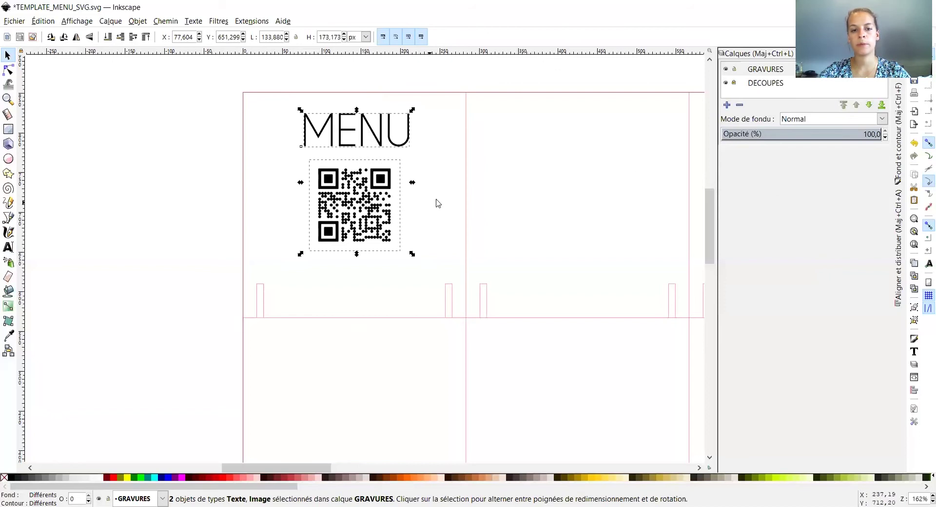
{"action": "left_click", "coordinate": [897, 239]}
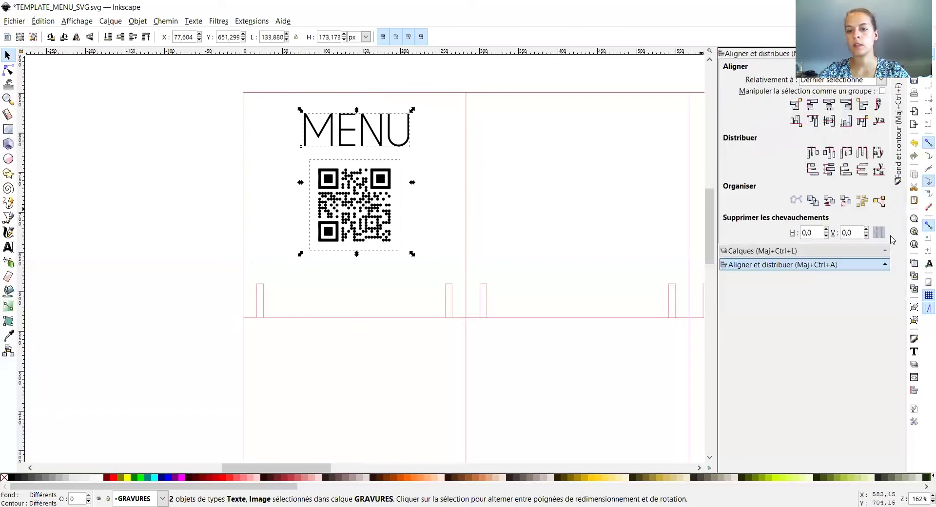
{"action": "left_click", "coordinate": [830, 106]}
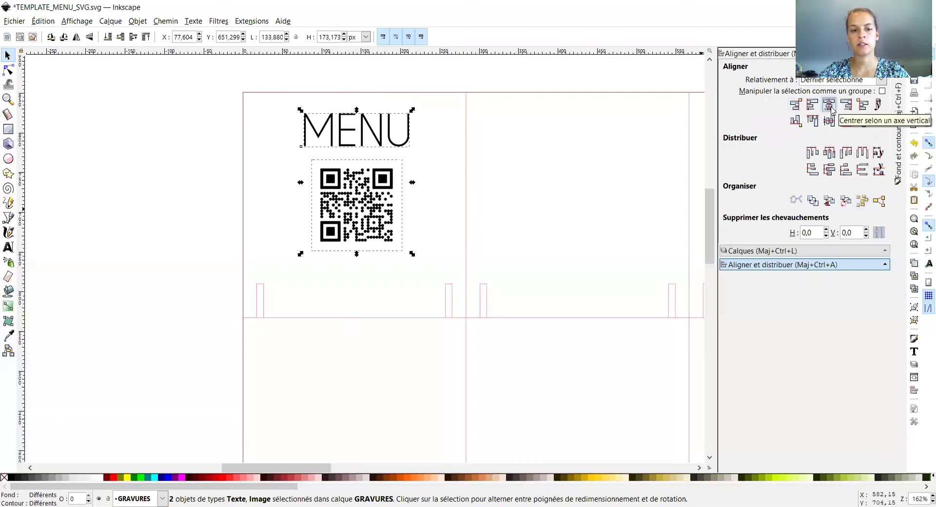
{"action": "left_click", "coordinate": [347, 150]}
Step: Centre the MENU text over the QR code along a vertical axis, keeping the QR code as the anchor, and deselect
{"action": "left_click", "coordinate": [361, 141]}
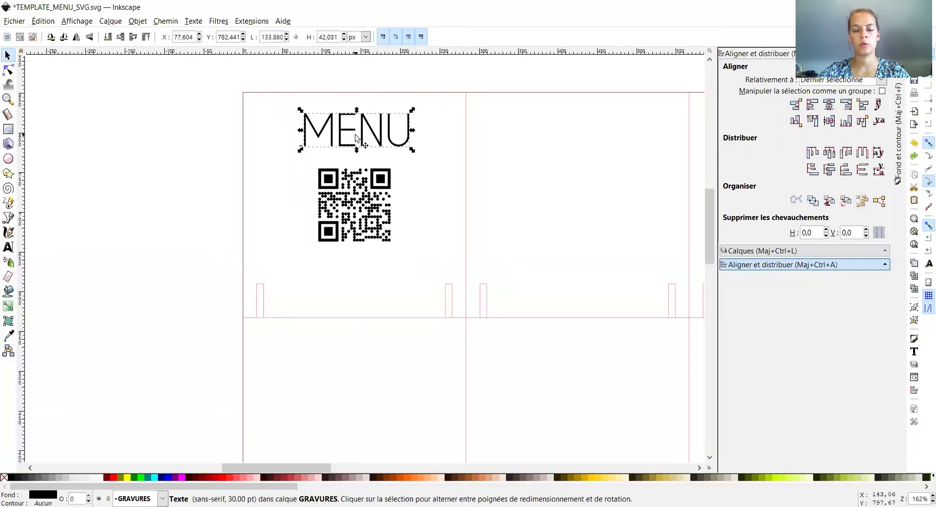
{"action": "left_click", "coordinate": [363, 200], "text": "shift"}
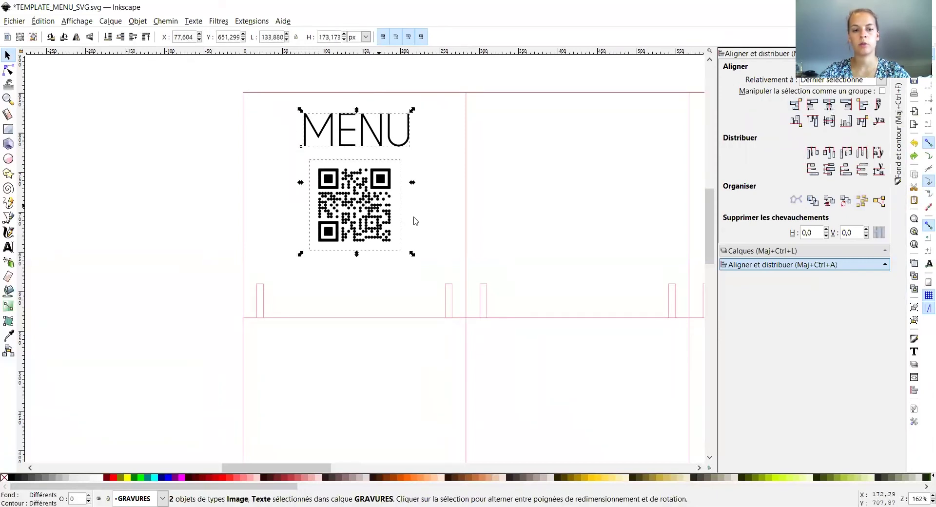
{"action": "left_click", "coordinate": [830, 105]}
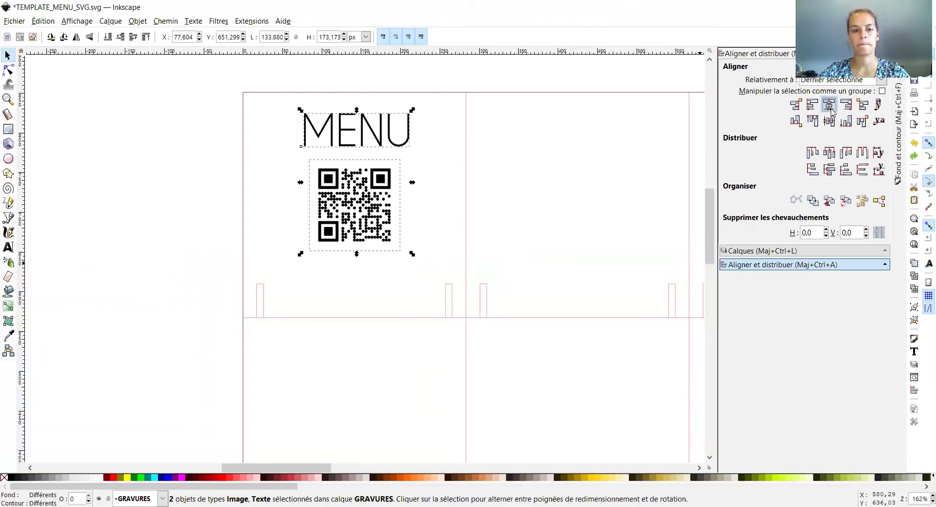
{"action": "key", "text": "Escape"}
Step: Move the QR code about 40 px straight down to widen the gap below the MENU text
{"action": "left_click", "coordinate": [351, 216]}
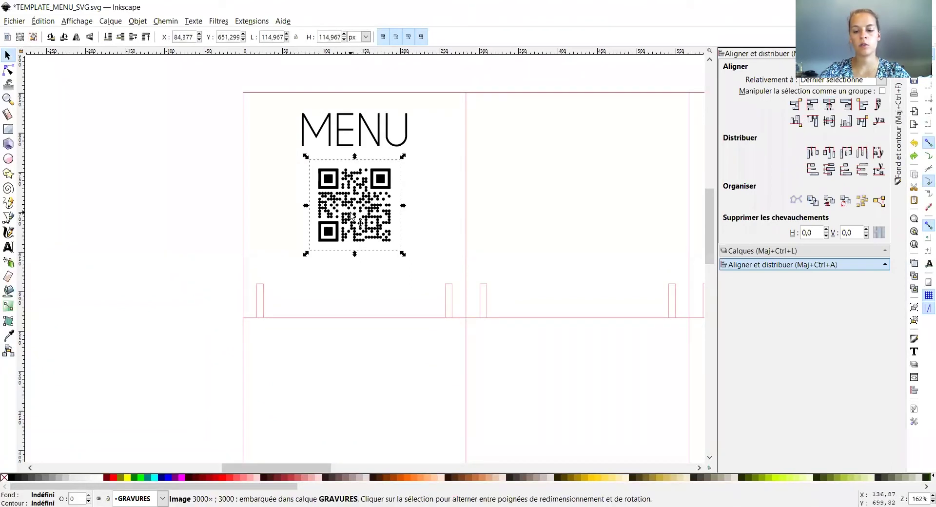
{"action": "key", "text": "Down"}
{"action": "key", "text": "Down"}
{"action": "key", "text": "Down"}
{"action": "key", "text": "Down"}
{"action": "key", "text": "Down"}
{"action": "key", "text": "Down"}
{"action": "key", "text": "Down"}
{"action": "key", "text": "Down"}
{"action": "key", "text": "Down"}
{"action": "key", "text": "Down"}
{"action": "key", "text": "Down"}
{"action": "key", "text": "Down"}
{"action": "key", "text": "Down"}
{"action": "key", "text": "Down"}
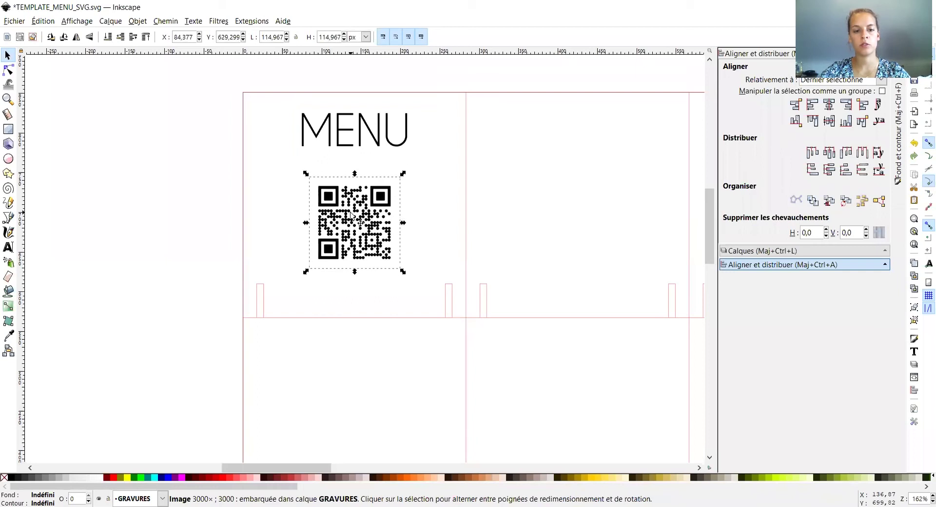
{"action": "key", "text": "Down"}
{"action": "key", "text": "Down"}
{"action": "key", "text": "Down"}
{"action": "key", "text": "Down"}
{"action": "key", "text": "Down"}
{"action": "key", "text": "Down"}
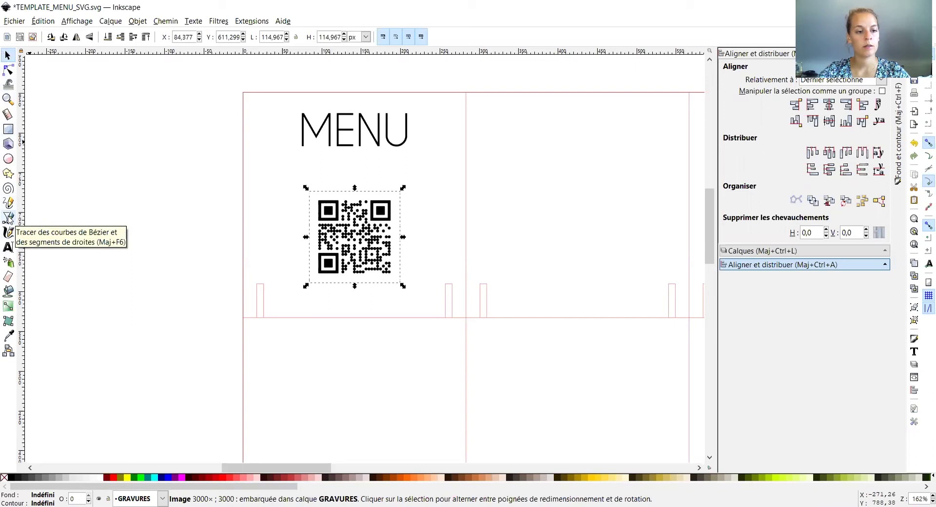
Step: Draw a straight horizontal line about 136 px long beneath the MENU text
{"action": "left_click", "coordinate": [8, 218]}
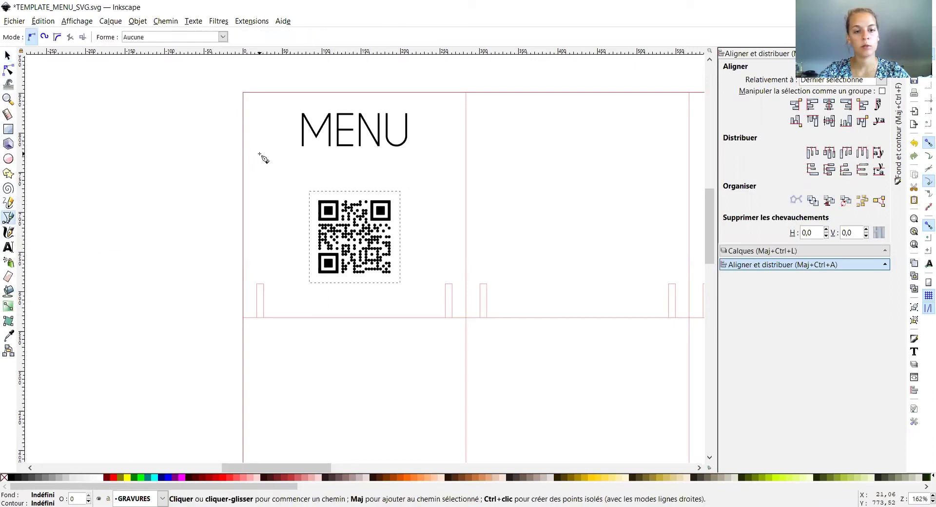
{"action": "left_click", "coordinate": [301, 160]}
{"action": "left_click", "coordinate": [407, 161]}
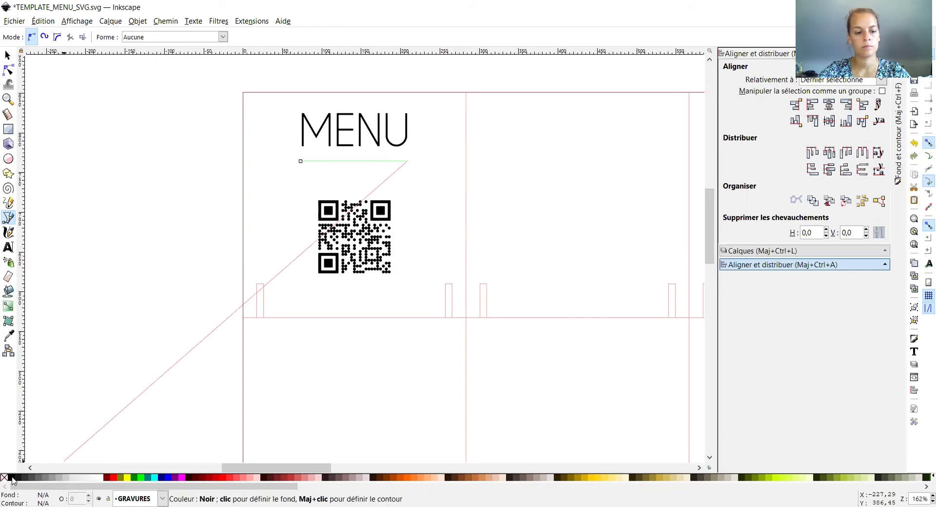
{"action": "left_click", "coordinate": [8, 55]}
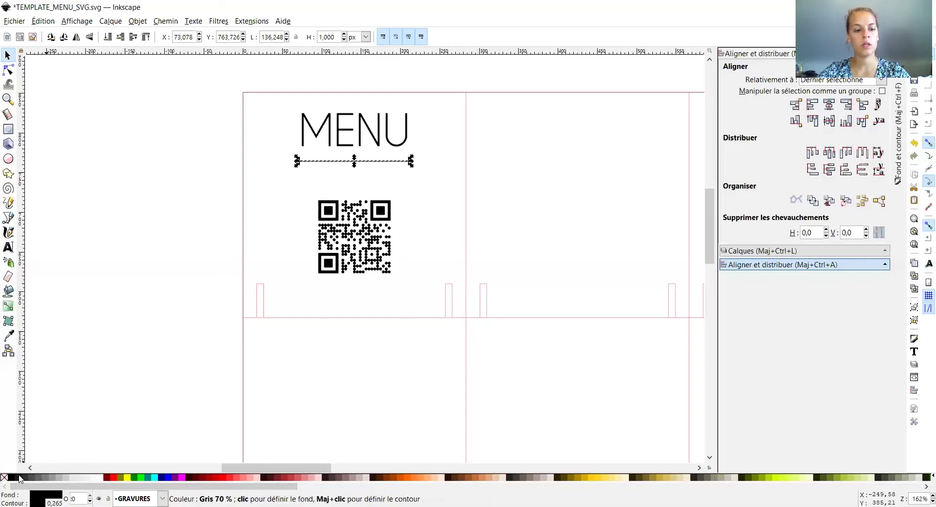
Step: Try a magenta fill and a cyan stroke on the line, and return both to black
{"action": "left_click", "coordinate": [183, 478]}
{"action": "left_click", "coordinate": [154, 477], "text": "shift"}
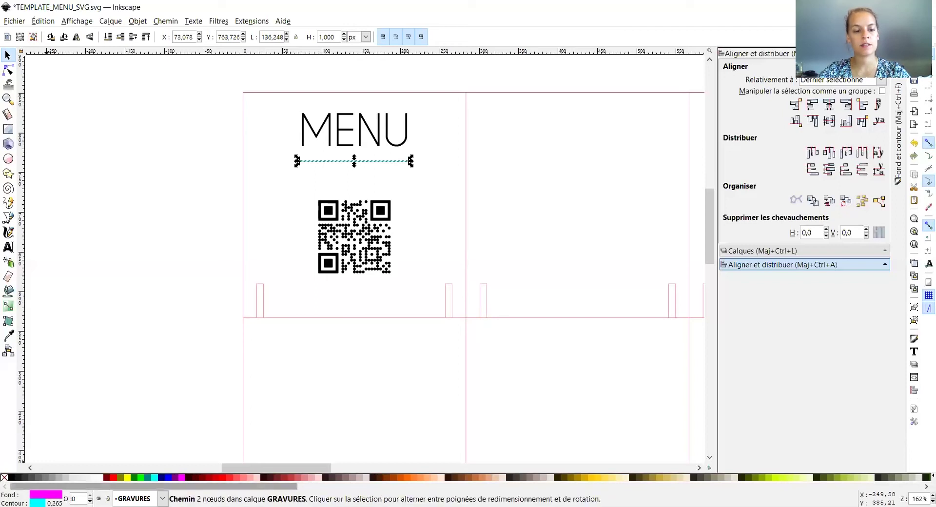
{"action": "left_click", "coordinate": [11, 478], "text": "shift"}
{"action": "left_click", "coordinate": [10, 478]}
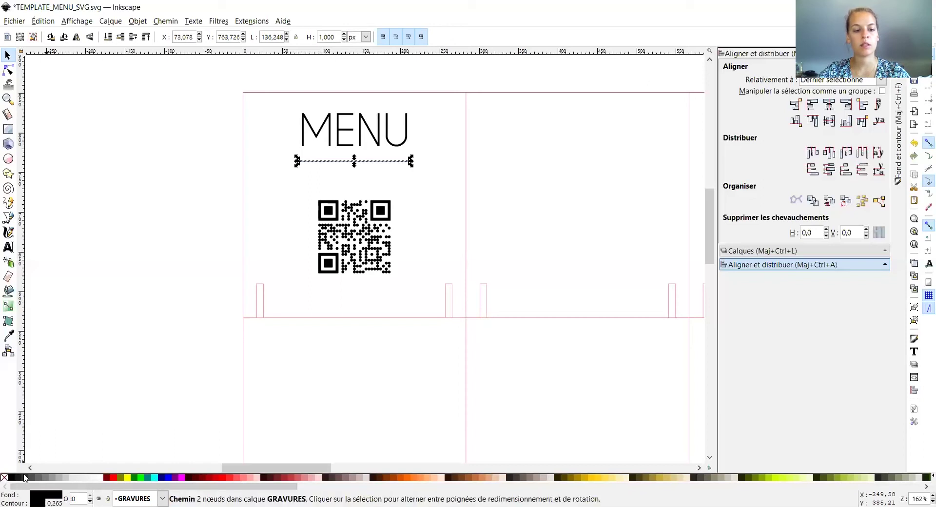
Step: Add the text "Le bar du TRAKK" between the dividing line and the QR code in Caviar Dreams at about 14 pt
{"action": "left_click", "coordinate": [286, 192]}
{"action": "key", "text": "t"}
{"action": "left_click", "coordinate": [315, 178]}
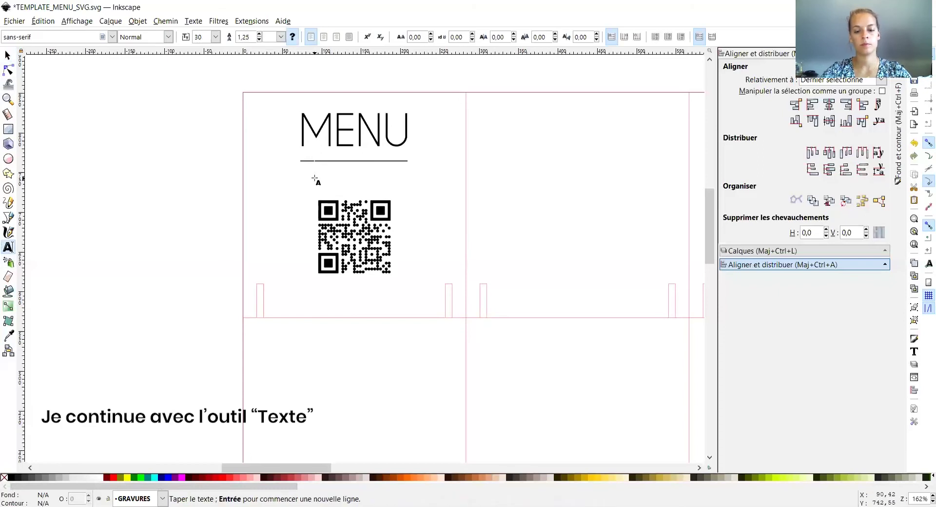
{"action": "type", "text": "Le bar du TRAKK"}
{"action": "key", "text": "ctrl+a"}
{"action": "triple_click", "coordinate": [20, 37]}
{"action": "key", "text": "BackSpace"}
{"action": "type", "text": "c"}
{"action": "left_click", "coordinate": [29, 46]}
{"action": "left_click", "coordinate": [215, 36]}
{"action": "left_click", "coordinate": [205, 161]}
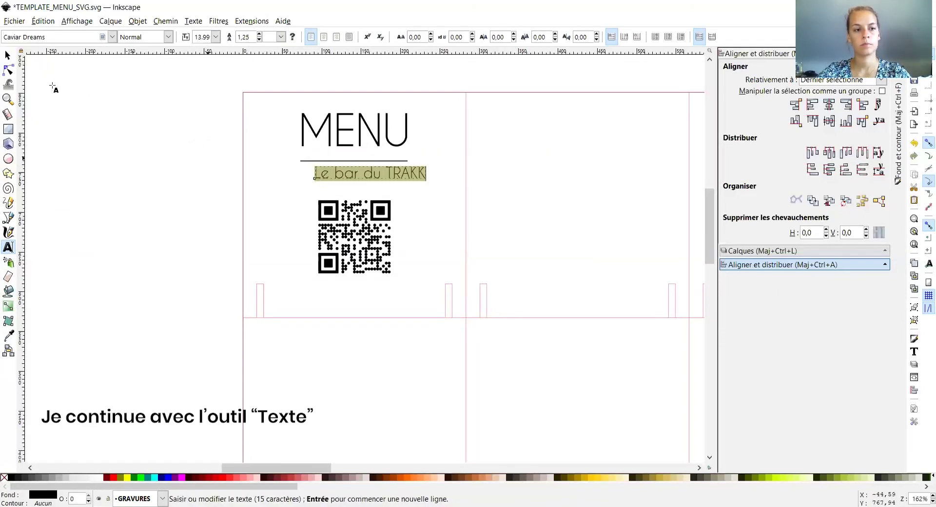
Step: Move the "Le bar du TRAKK" text so it sits roughly centred beneath the dividing line, and deselect it
{"action": "left_click", "coordinate": [7, 55]}
{"action": "left_click_drag", "start_coordinate": [370, 177], "coordinate": [359, 180]}
{"action": "key", "text": "Escape"}
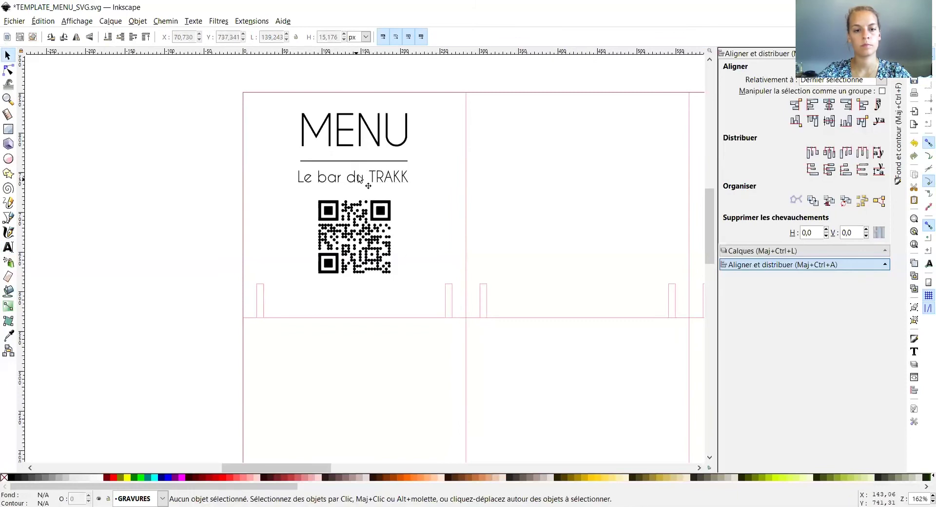
Step: Try stretching the MENU text by its side and top handles, undo each change, and deselect it
{"action": "left_click", "coordinate": [352, 111]}
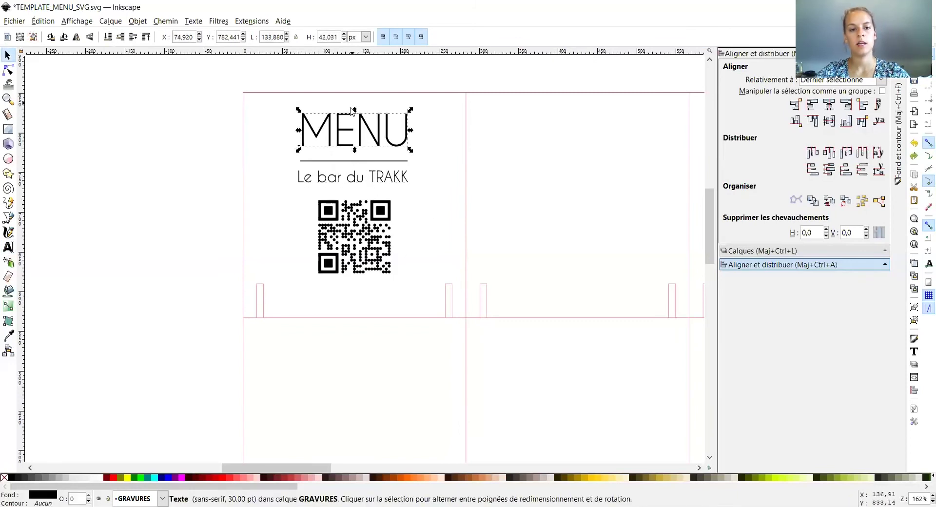
{"action": "left_click", "coordinate": [444, 147]}
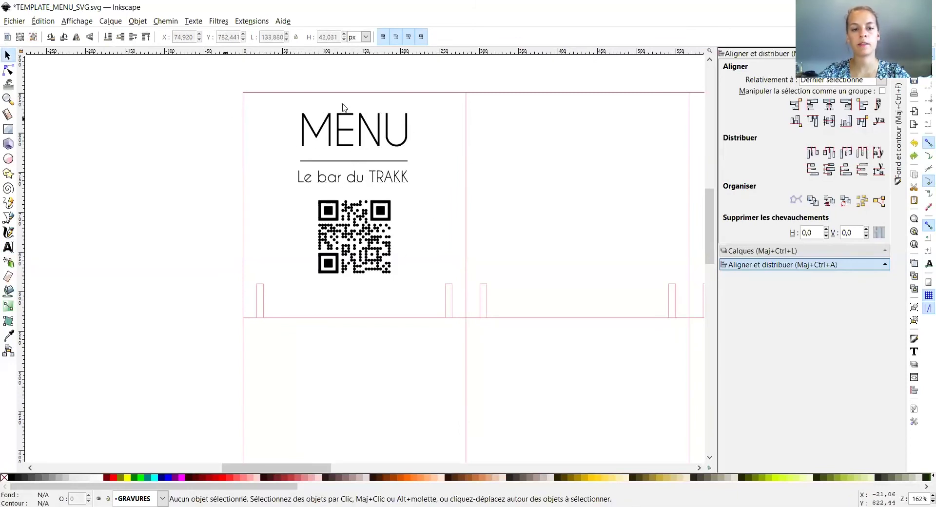
{"action": "left_click", "coordinate": [353, 136]}
{"action": "left_click_drag", "start_coordinate": [415, 131], "coordinate": [436, 130]}
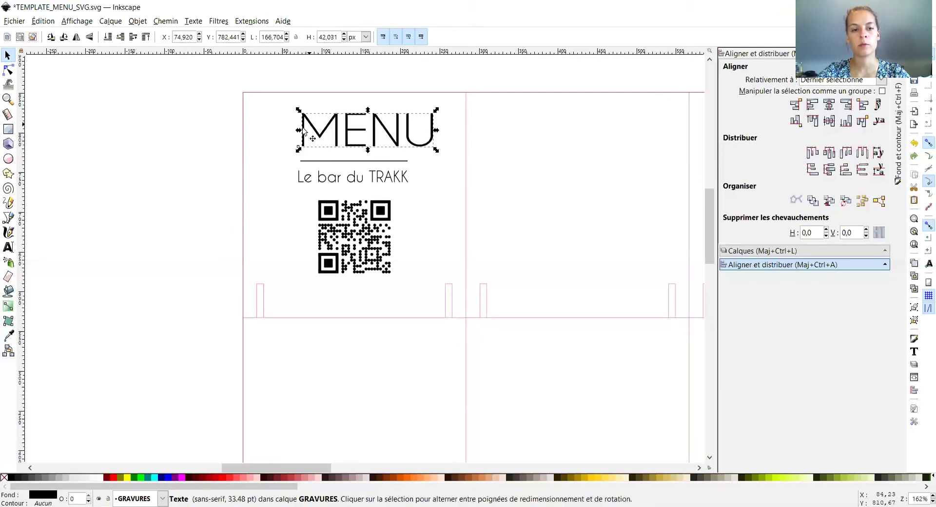
{"action": "key", "text": "ctrl+z"}
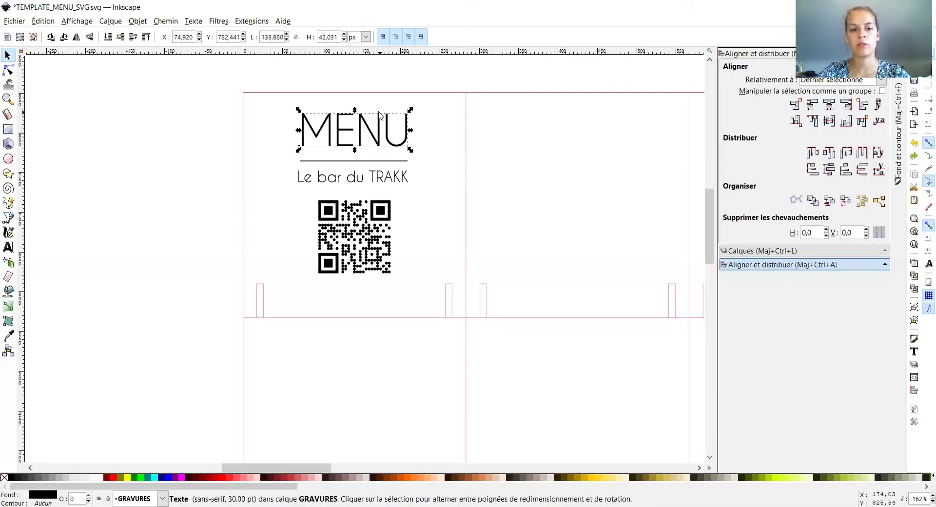
{"action": "mouse_move", "coordinate": [355, 110]}
{"action": "left_mouse_down"}
{"action": "mouse_move", "coordinate": [353, 88]}
{"action": "mouse_move", "coordinate": [348, 108]}
{"action": "left_mouse_up"}
{"action": "key", "text": "ctrl+z"}
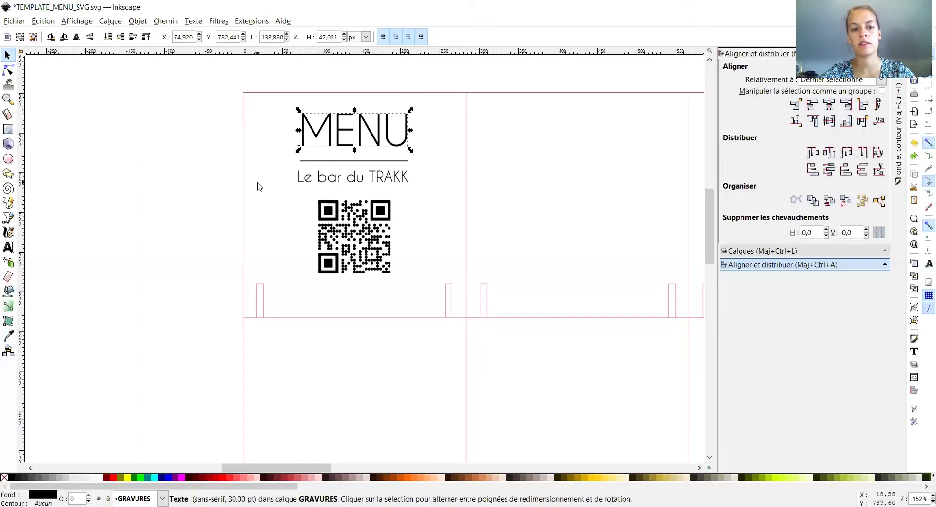
{"action": "left_click", "coordinate": [259, 186]}
Step: Import the image logo+baseline_noirRVB_TRAKK-3 (5) and put it on the GRAVURES layer
{"action": "left_click", "coordinate": [14, 22]}
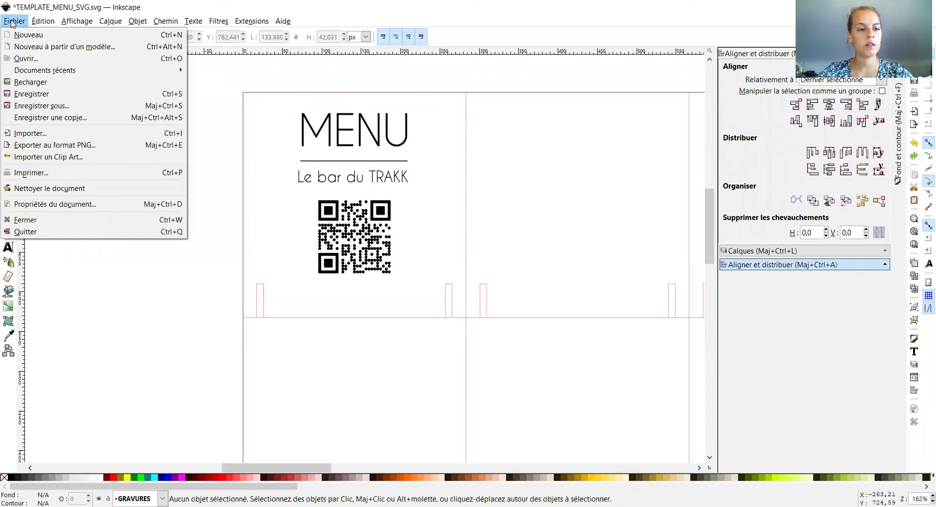
{"action": "left_click", "coordinate": [47, 136]}
{"action": "left_click", "coordinate": [141, 179]}
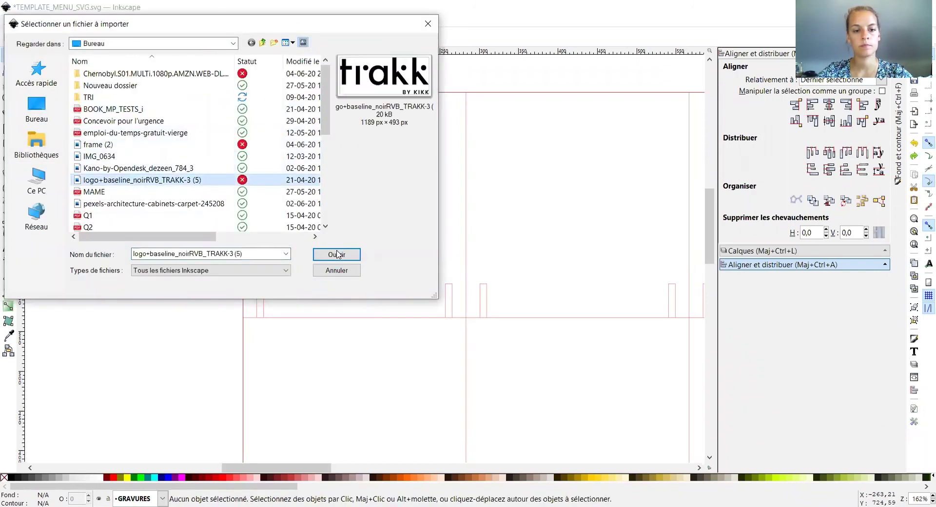
{"action": "left_click", "coordinate": [339, 255]}
{"action": "left_click", "coordinate": [562, 334]}
{"action": "left_click", "coordinate": [110, 21]}
{"action": "left_click", "coordinate": [147, 128]}
{"action": "left_click", "coordinate": [499, 326]}
Step: Scale the trakk logo to about 39 px wide, place it below the QR code and centre the two on a vertical axis
{"action": "left_click_drag", "start_coordinate": [100, 141], "coordinate": [436, 328]}
{"action": "left_click_drag", "start_coordinate": [570, 338], "coordinate": [359, 307]}
{"action": "left_click", "coordinate": [359, 307]}
{"action": "left_click", "coordinate": [355, 237], "text": "shift"}
{"action": "left_click", "coordinate": [829, 105]}
{"action": "key", "text": "Escape"}
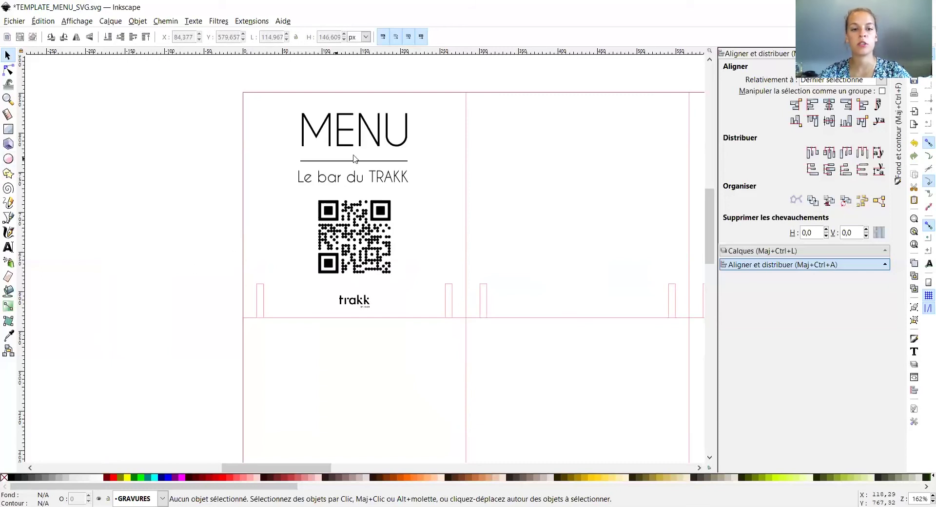
Step: Try the Bézier tool by drawing a zigzag path with curved segments outside the page, and delete the path
{"action": "left_click", "coordinate": [10, 218]}
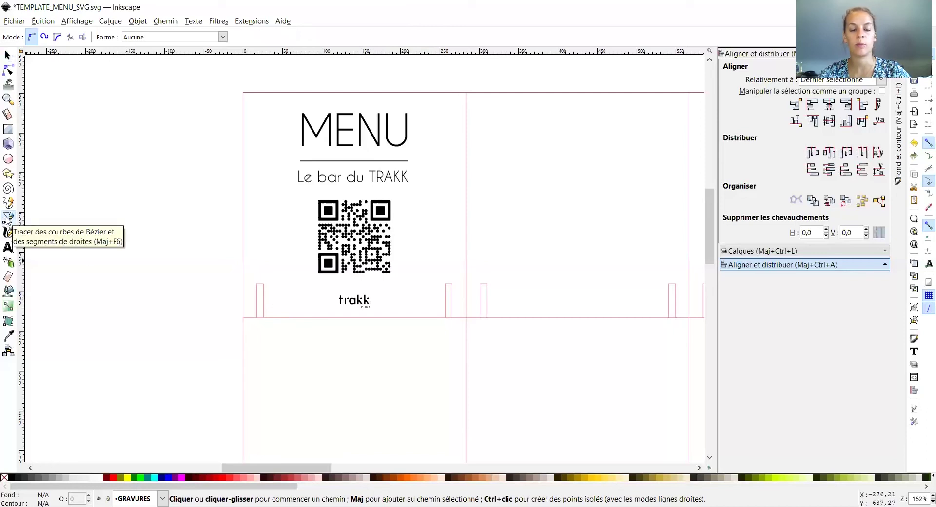
{"action": "left_click", "coordinate": [67, 205]}
{"action": "left_click", "coordinate": [150, 117]}
{"action": "left_click", "coordinate": [178, 225]}
{"action": "left_click", "coordinate": [65, 299]}
{"action": "left_click", "coordinate": [155, 349]}
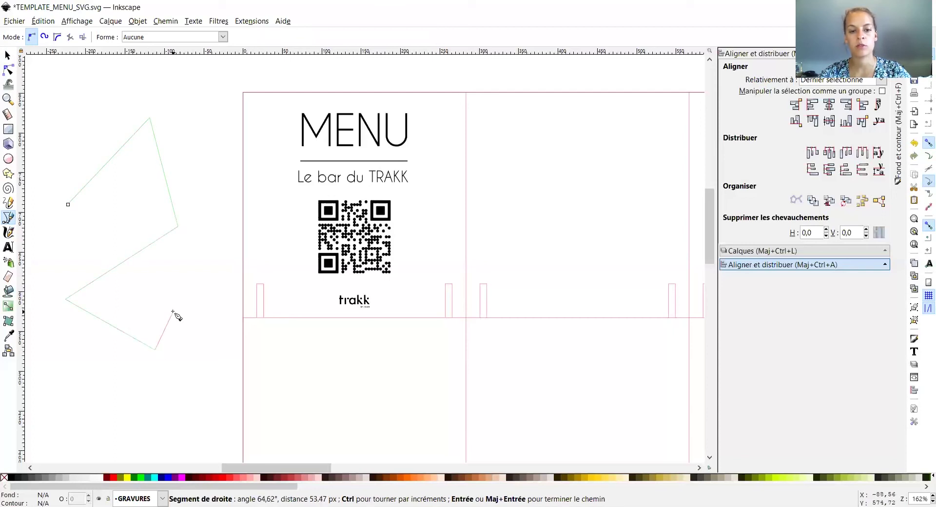
{"action": "left_click_drag", "start_coordinate": [160, 303], "coordinate": [189, 278]}
{"action": "left_click_drag", "start_coordinate": [136, 406], "coordinate": [111, 449]}
{"action": "left_click", "coordinate": [8, 55]}
{"action": "key", "text": "Delete"}
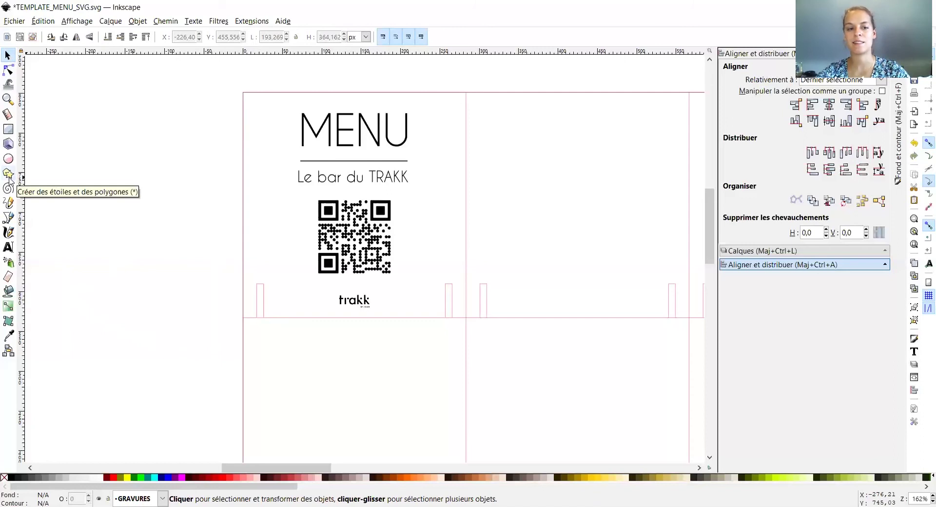
Step: Draw three straight decorative lines across the lower part of the first menu panel, two from its left edge and one rising to its right edge
{"action": "left_click", "coordinate": [9, 218]}
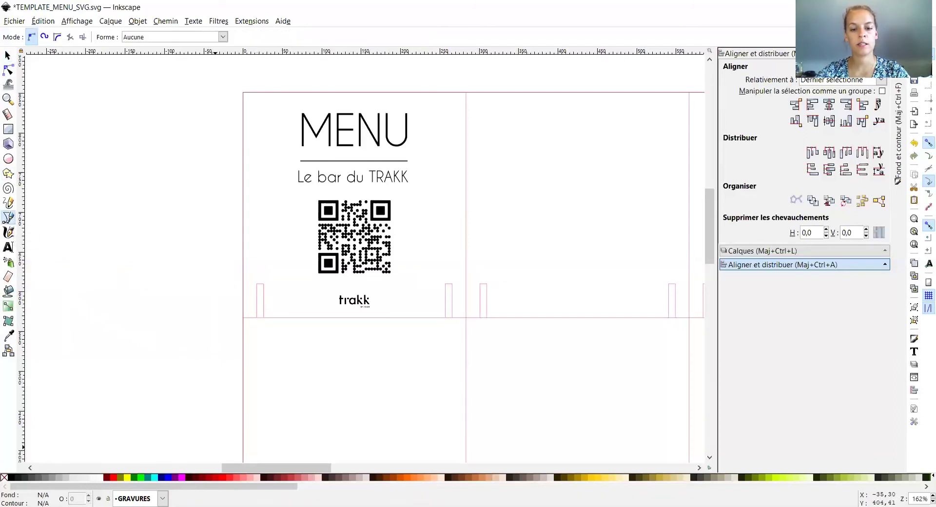
{"action": "left_click", "coordinate": [242, 262]}
{"action": "left_click", "coordinate": [305, 317]}
{"action": "key", "text": "Return"}
{"action": "left_click", "coordinate": [242, 261]}
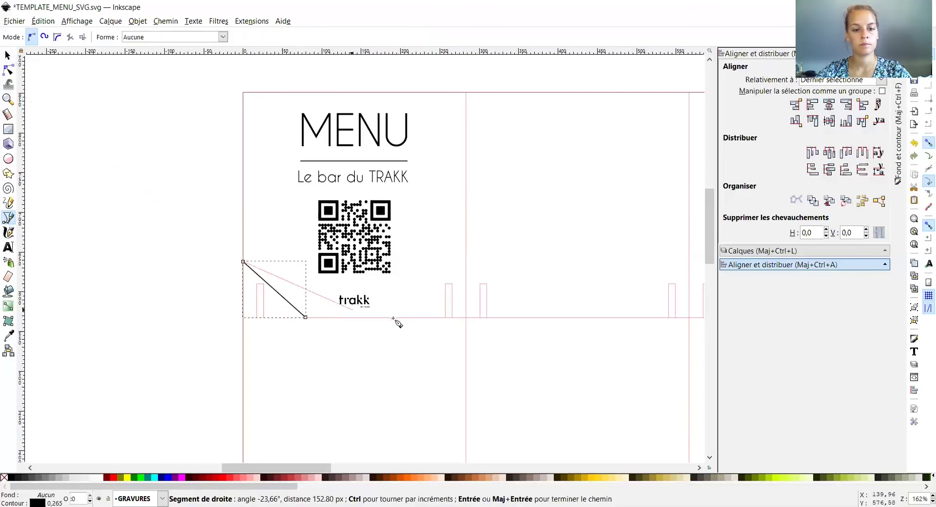
{"action": "double_click", "coordinate": [465, 308]}
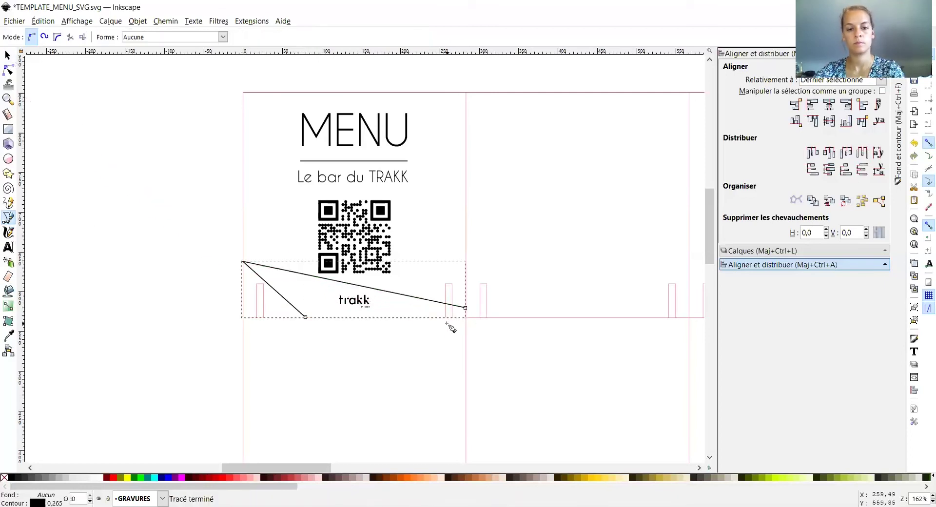
{"action": "left_click", "coordinate": [273, 317]}
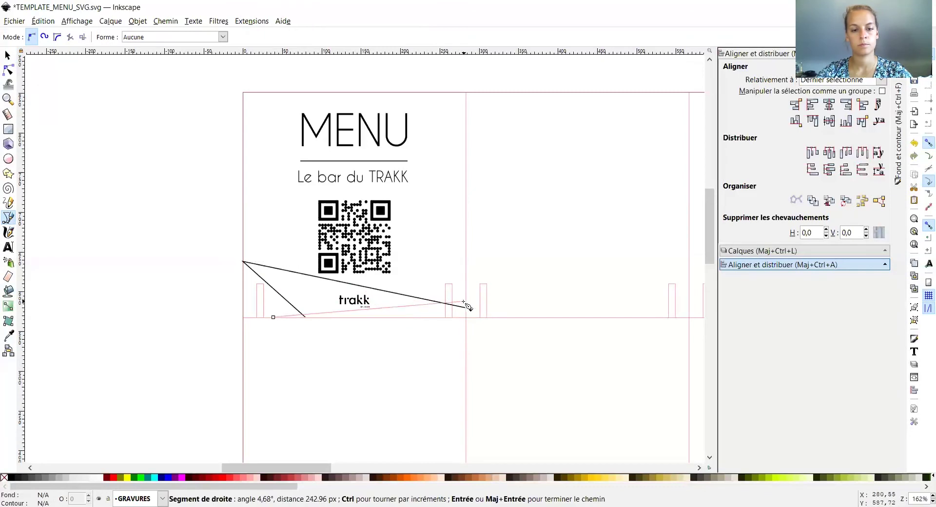
{"action": "double_click", "coordinate": [465, 259]}
Step: Move the trakk logo slightly down so it sits below the crossing lines, and deselect it
{"action": "left_click", "coordinate": [6, 58]}
{"action": "left_click", "coordinate": [353, 300]}
{"action": "left_click_drag", "start_coordinate": [354, 300], "coordinate": [353, 304]}
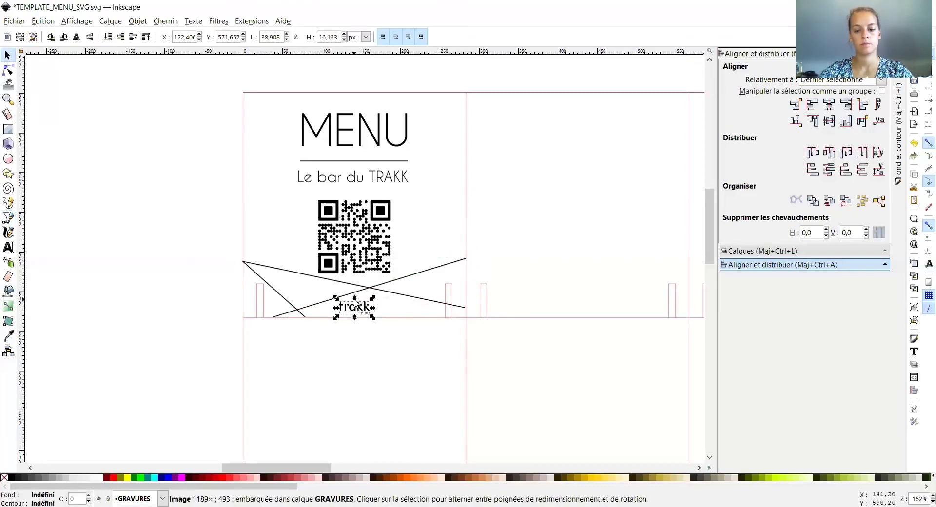
{"action": "left_click", "coordinate": [336, 298]}
{"action": "left_click", "coordinate": [151, 332]}
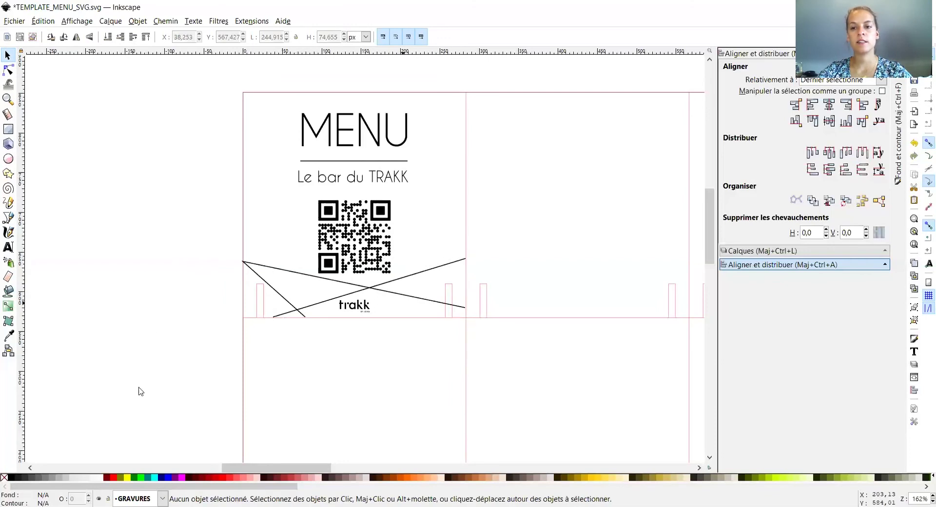
Step: Try stroke widths of 0.765 mm and 0.065 mm on the rising diagonal line, and restore it to 0.265 mm
{"action": "left_click", "coordinate": [449, 263]}
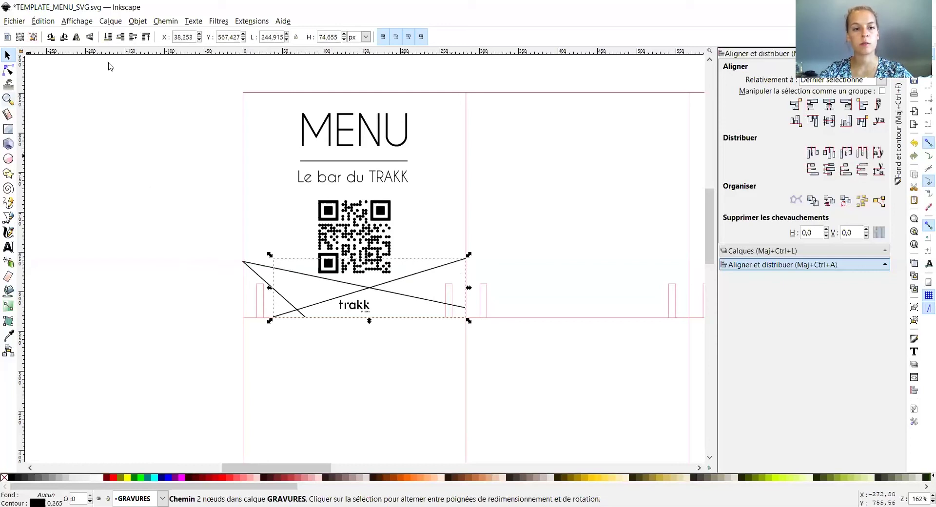
{"action": "left_click", "coordinate": [901, 154]}
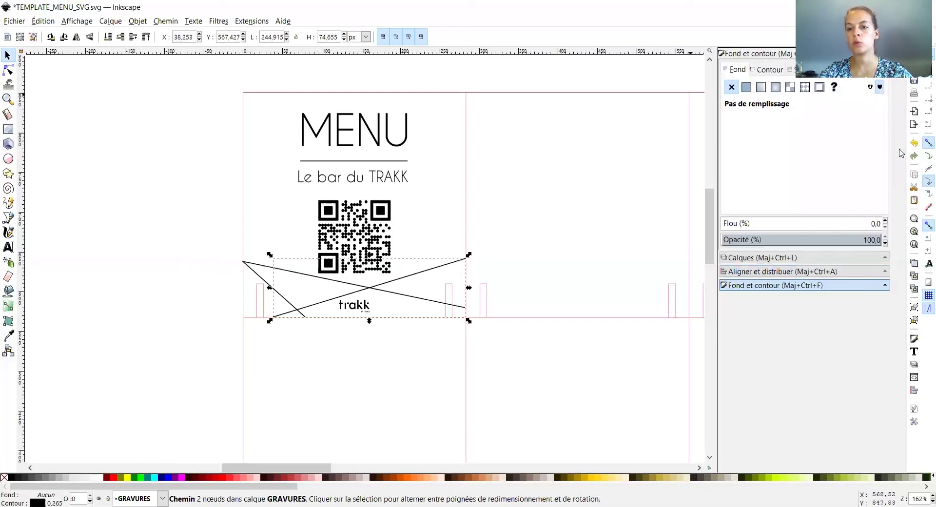
{"action": "left_click", "coordinate": [769, 71]}
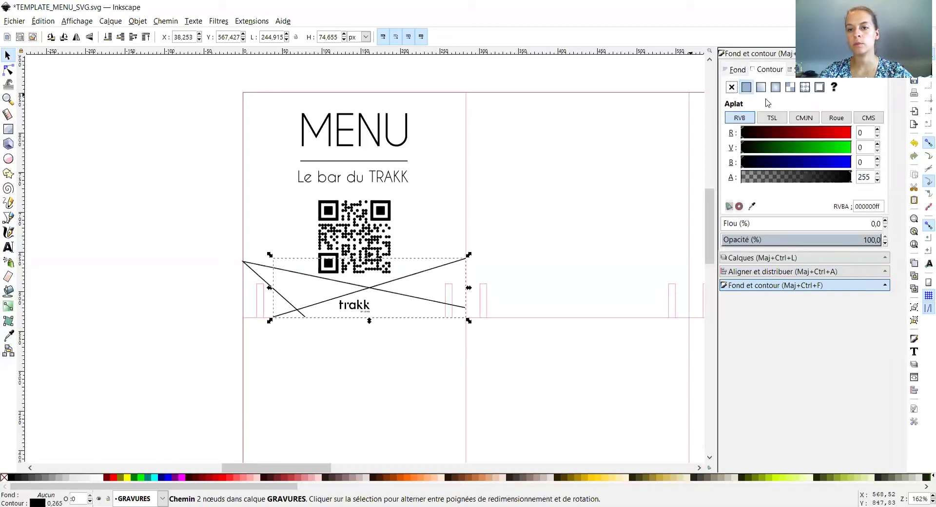
{"action": "left_click", "coordinate": [790, 69]}
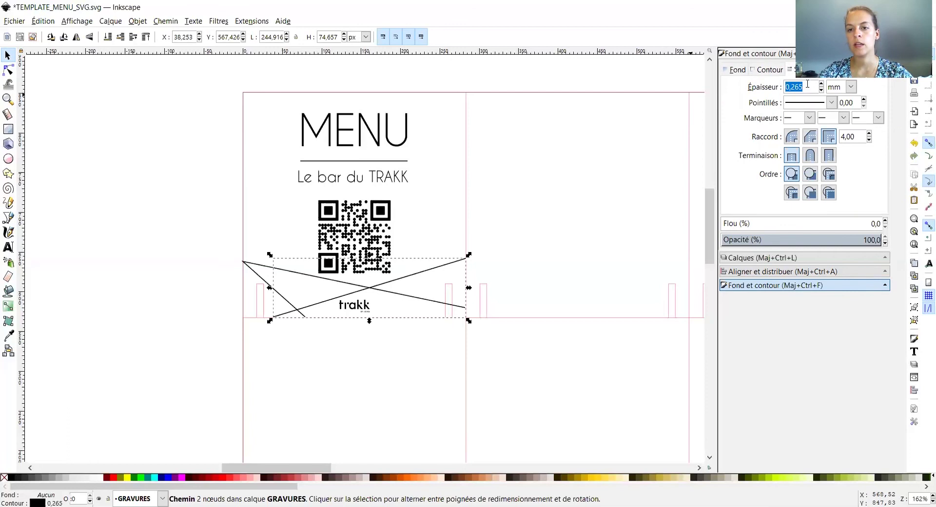
{"action": "scroll", "coordinate": [821, 86], "scroll_direction": "up", "scroll_amount": 5}
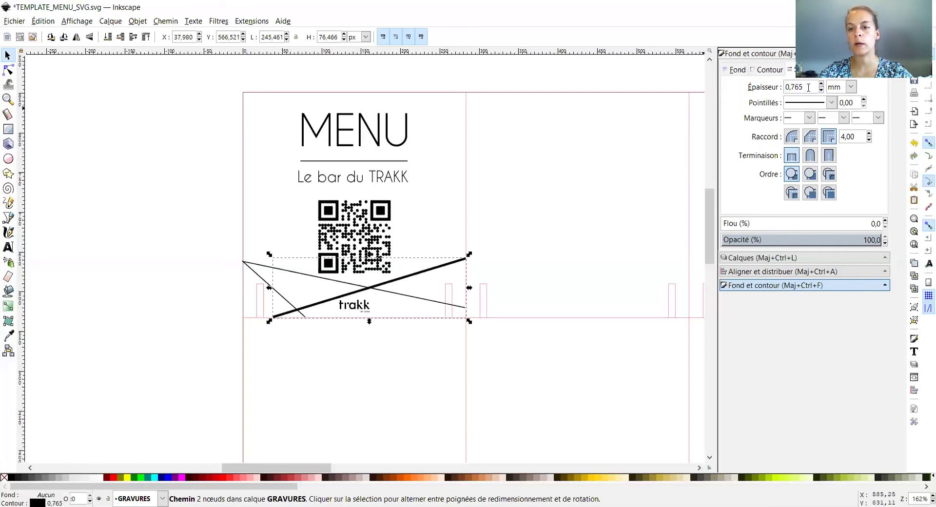
{"action": "scroll", "coordinate": [822, 92], "scroll_direction": "down", "scroll_amount": 7}
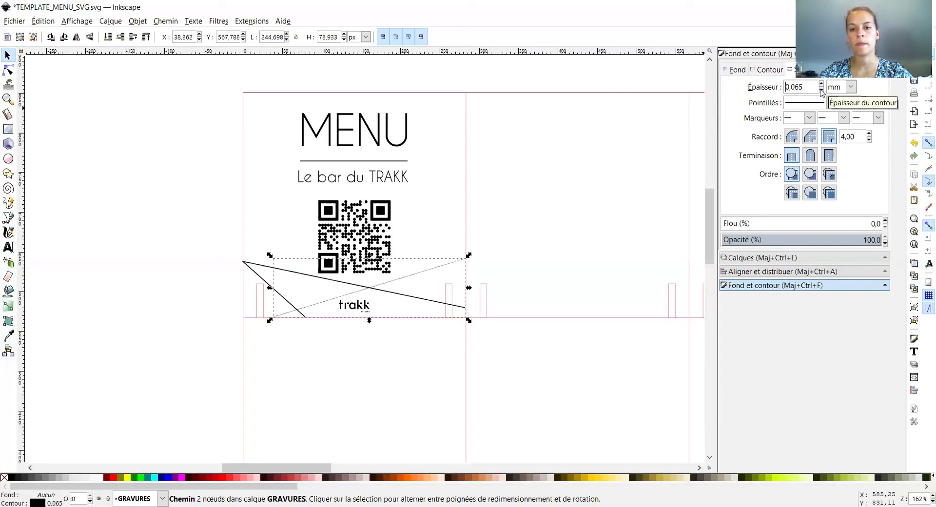
{"action": "scroll", "coordinate": [822, 87], "scroll_direction": "up", "scroll_amount": 1}
{"action": "scroll", "coordinate": [822, 87], "scroll_direction": "up", "scroll_amount": 1}
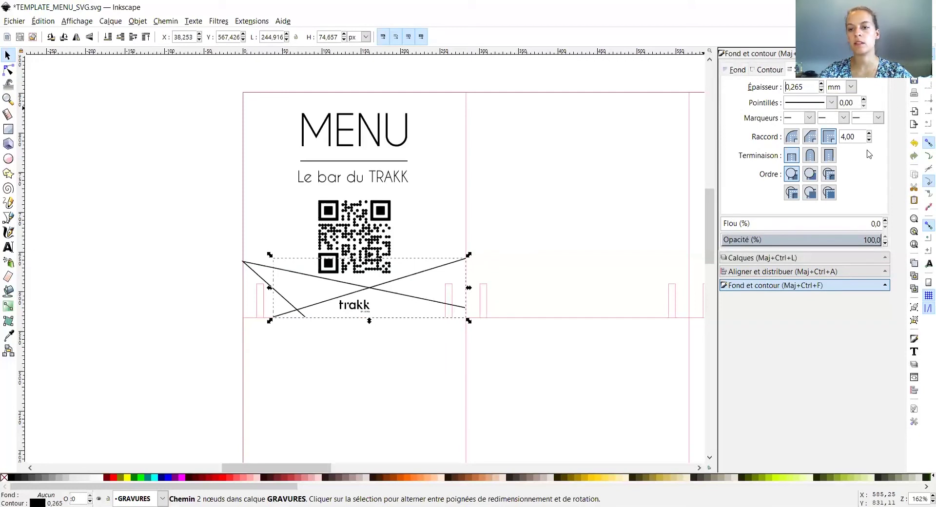
{"action": "left_click", "coordinate": [83, 398]}
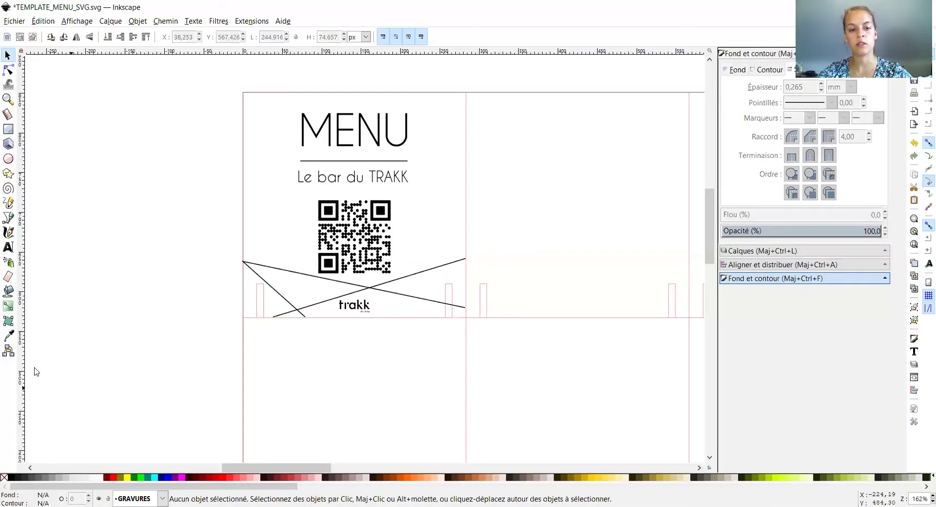
Step: Draw two crossing straight lines over the upper-left corner of the first menu panel, the flatter one about 96 px wide and 18 px high
{"action": "left_click", "coordinate": [9, 218]}
{"action": "left_click", "coordinate": [242, 138]}
{"action": "double_click", "coordinate": [291, 92]}
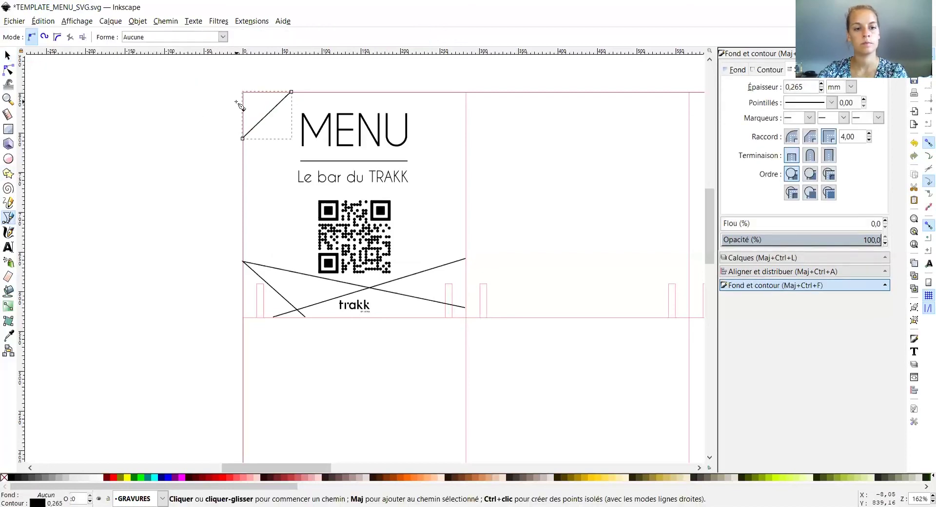
{"action": "left_click", "coordinate": [243, 105]}
{"action": "double_click", "coordinate": [318, 92]}
{"action": "left_click", "coordinate": [8, 55]}
{"action": "left_click", "coordinate": [73, 125]}
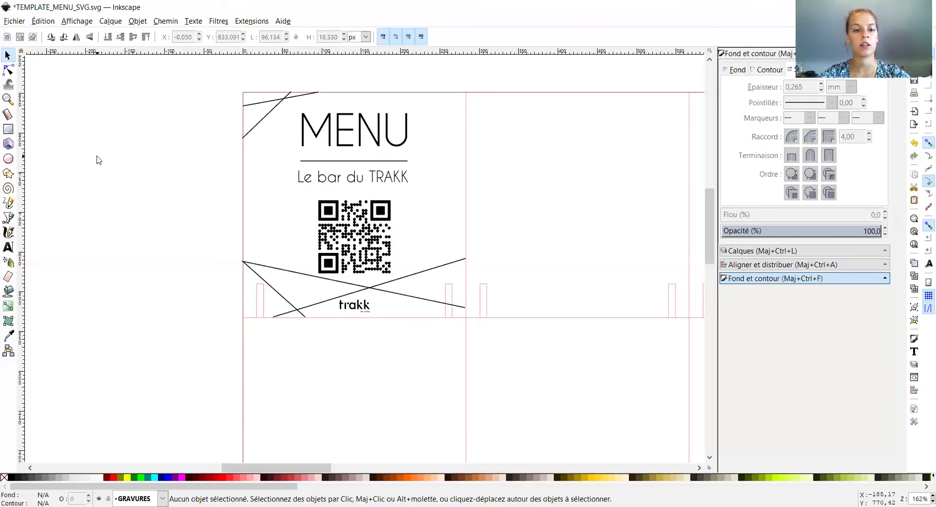
Step: Open the Transform settings and group the complete menu design on the first panel
{"action": "key", "text": "5"}
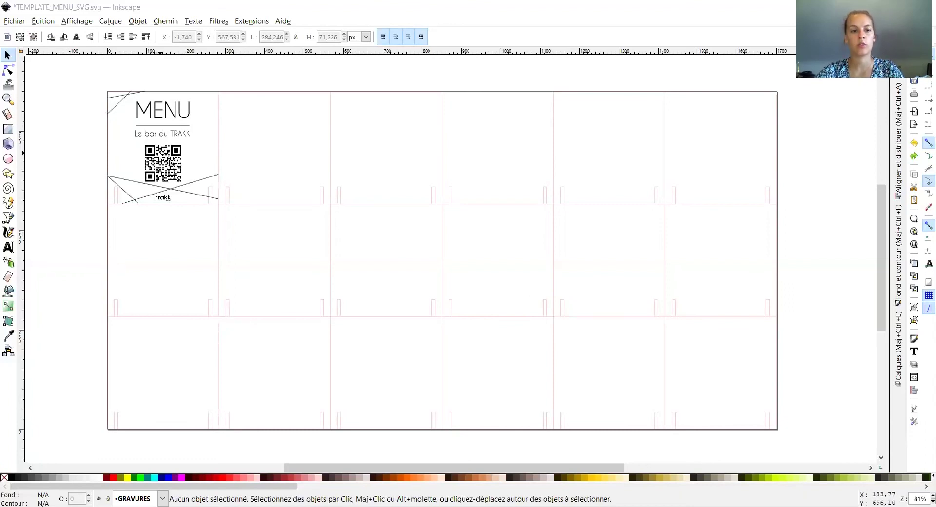
{"action": "left_click", "coordinate": [135, 21]}
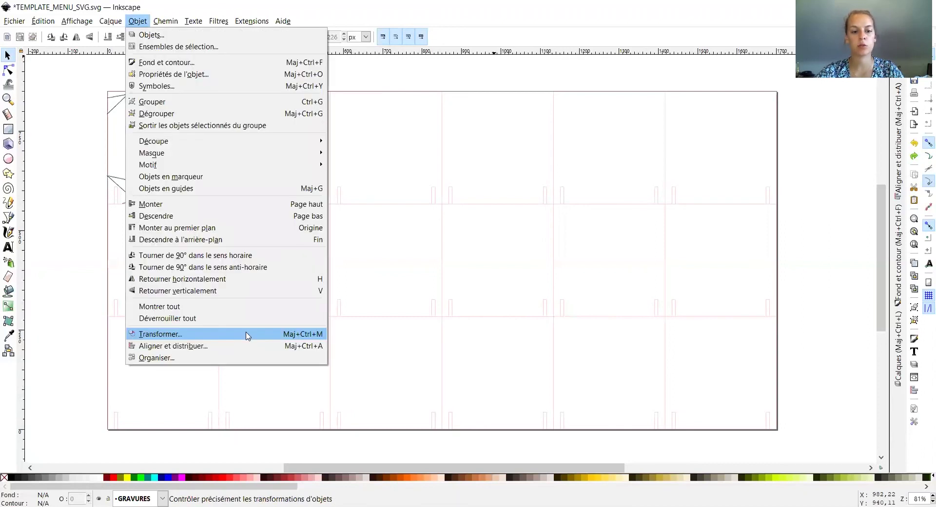
{"action": "left_click", "coordinate": [247, 336]}
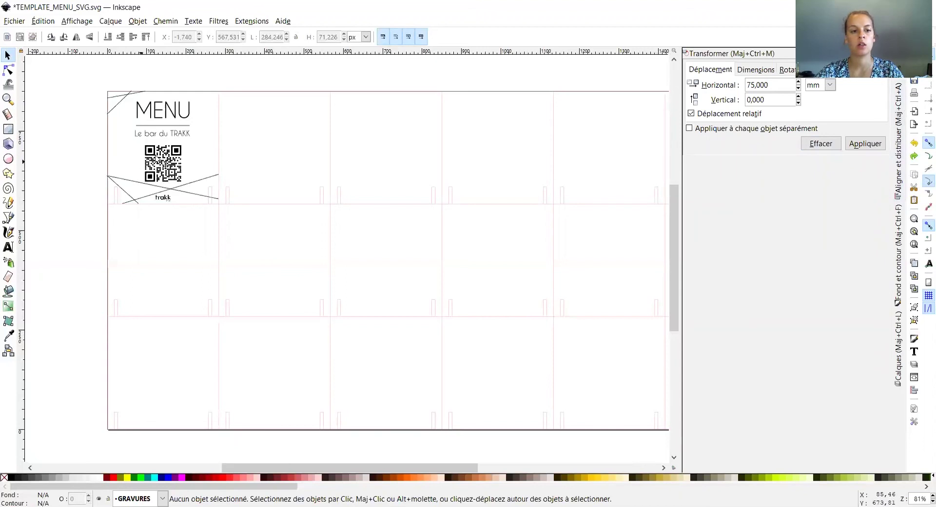
{"action": "left_click", "coordinate": [156, 155]}
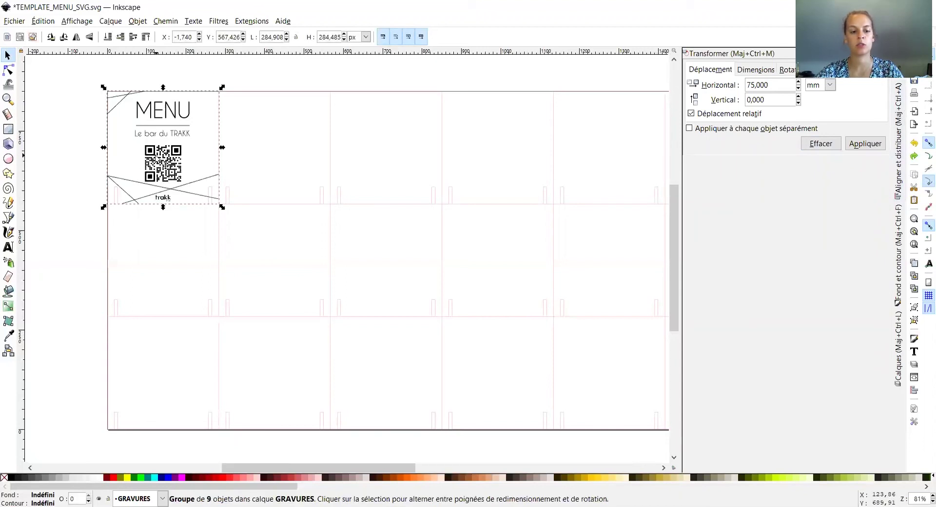
{"action": "right_click", "coordinate": [157, 156]}
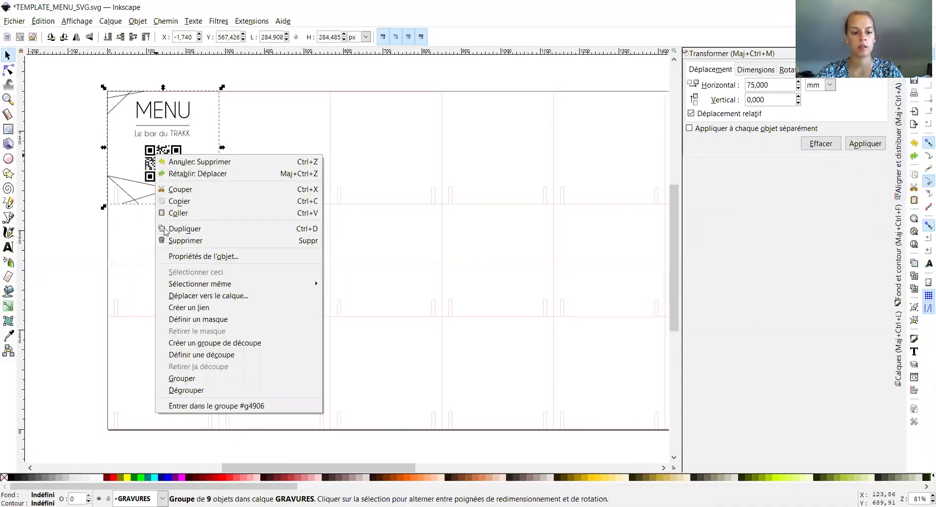
{"action": "left_click", "coordinate": [198, 379]}
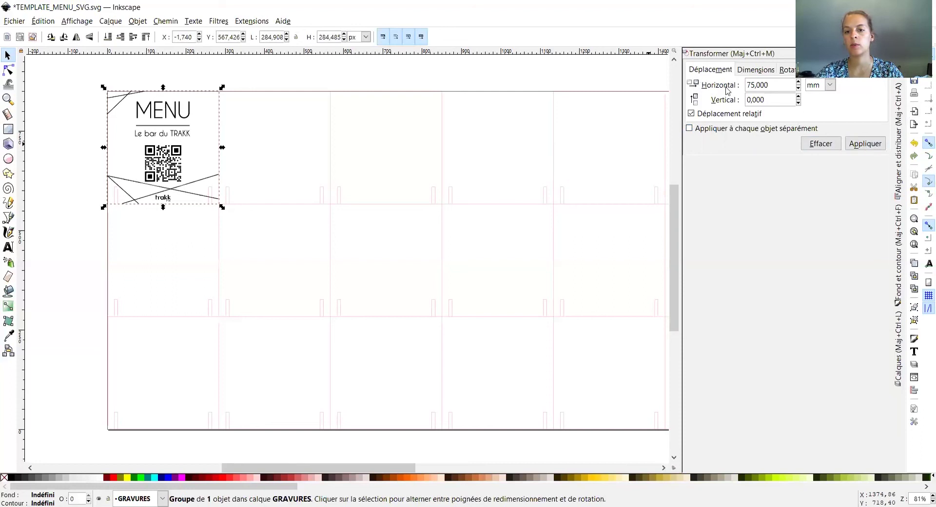
Step: Fill the other five panels of the top row with duplicates of the menu group, each moved 75 mm horizontally, and deselect
{"action": "left_click", "coordinate": [866, 144]}
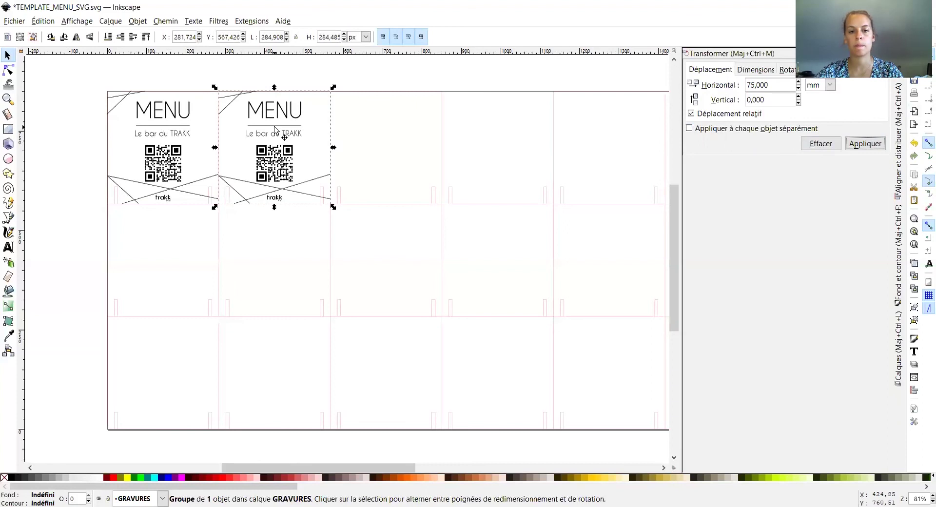
{"action": "key", "text": "ctrl"}
{"action": "key", "text": "ctrl+d"}
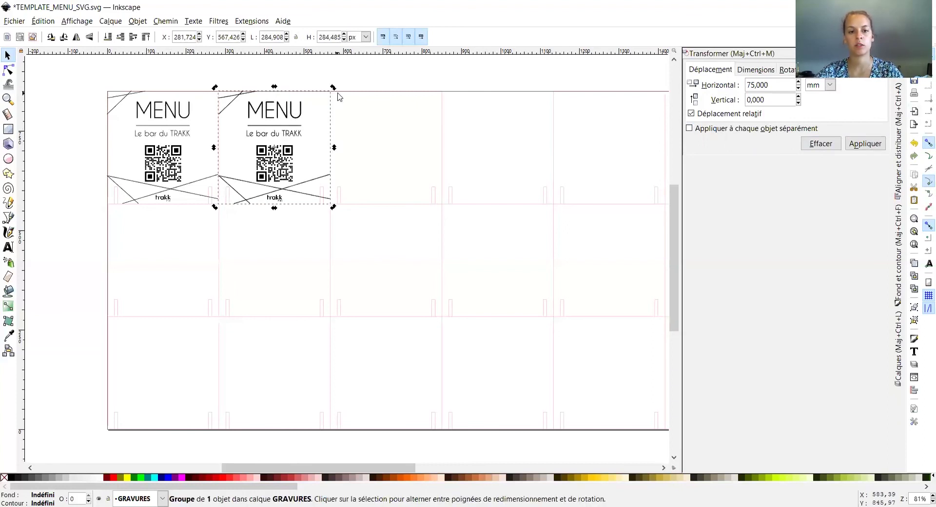
{"action": "left_click", "coordinate": [866, 144]}
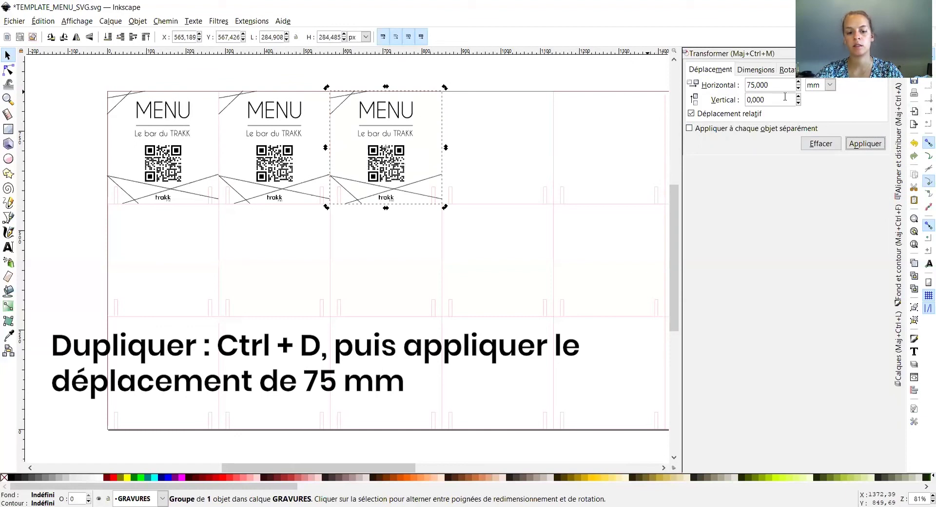
{"action": "key", "text": "ctrl+d"}
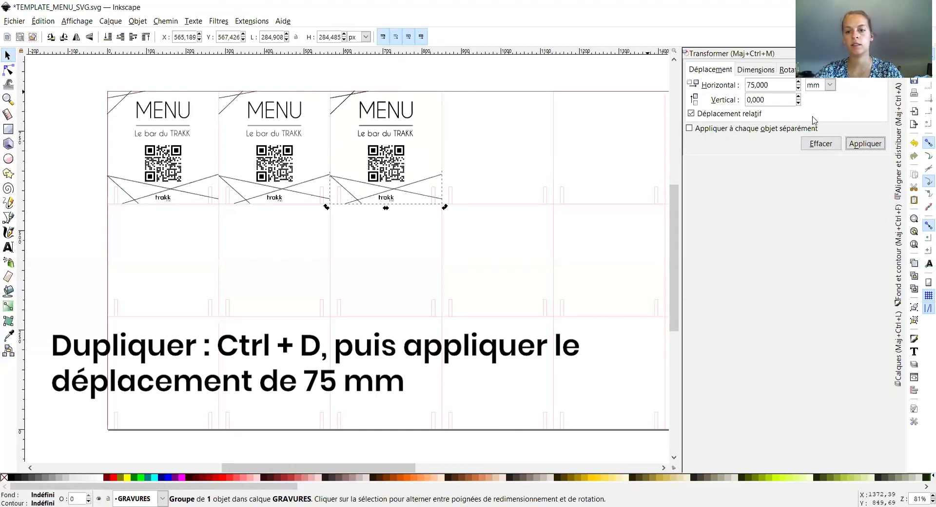
{"action": "left_click", "coordinate": [866, 144]}
{"action": "scroll", "coordinate": [445, 200], "scroll_direction": "down", "scroll_amount": 1}
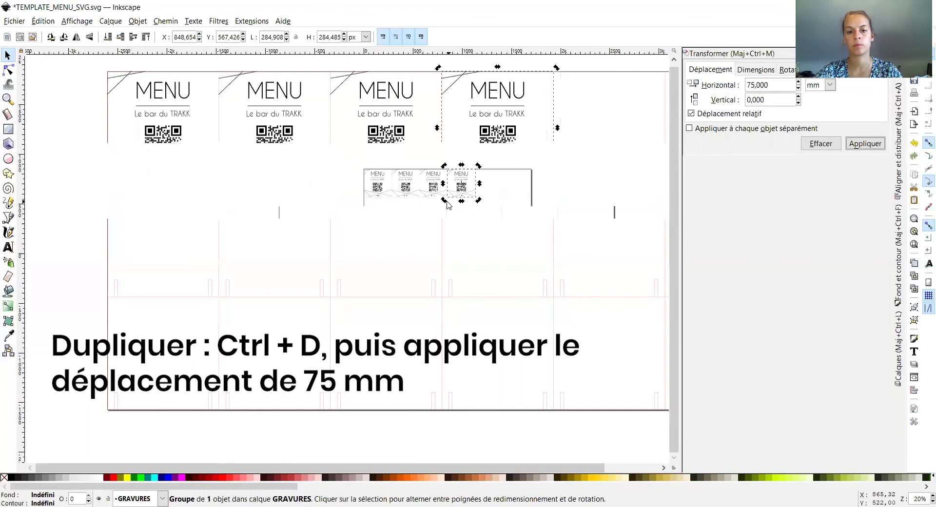
{"action": "key", "text": "ctrl+d"}
{"action": "left_click", "coordinate": [866, 144]}
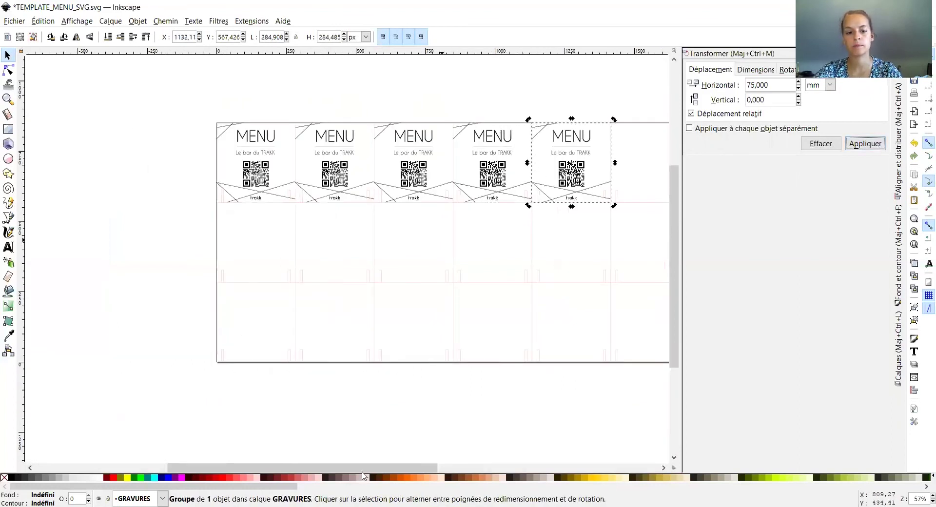
{"action": "left_click_drag", "start_coordinate": [371, 467], "coordinate": [449, 468]}
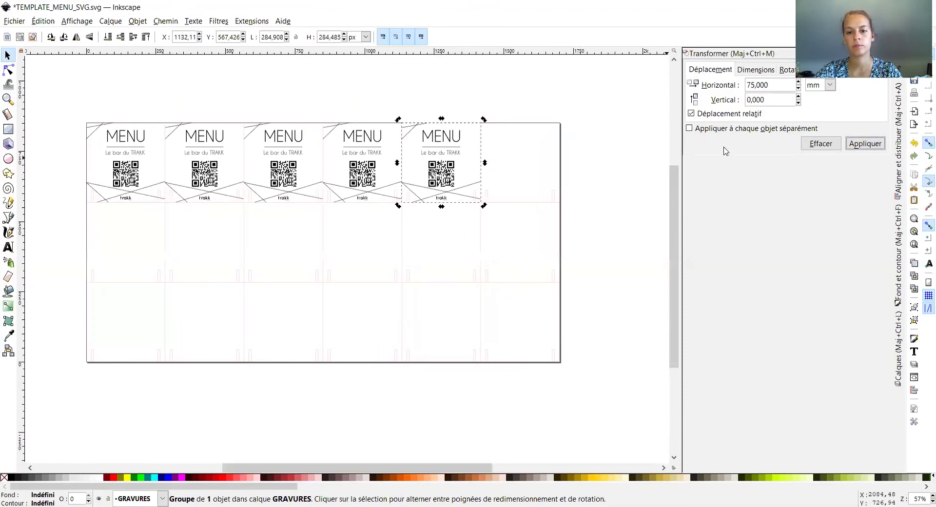
{"action": "key", "text": "ctrl+d"}
{"action": "left_click", "coordinate": [865, 144]}
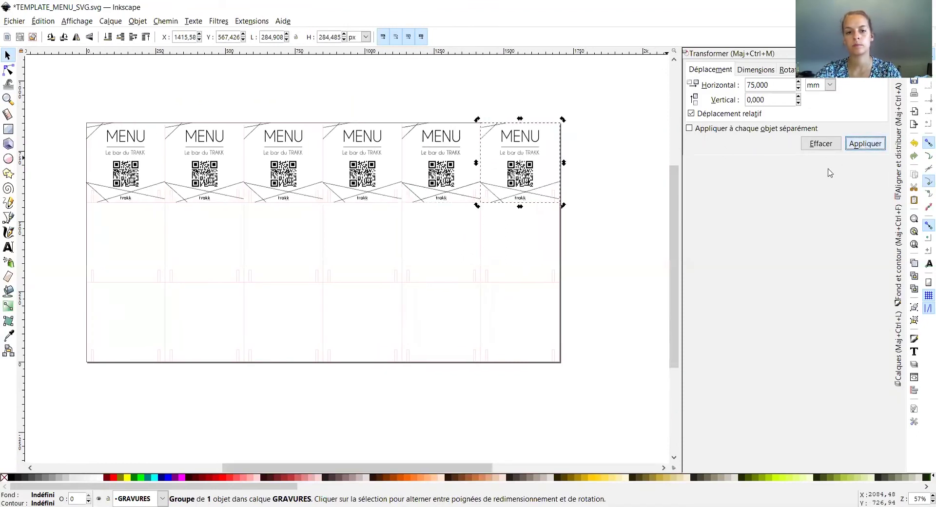
{"action": "left_click", "coordinate": [128, 95]}
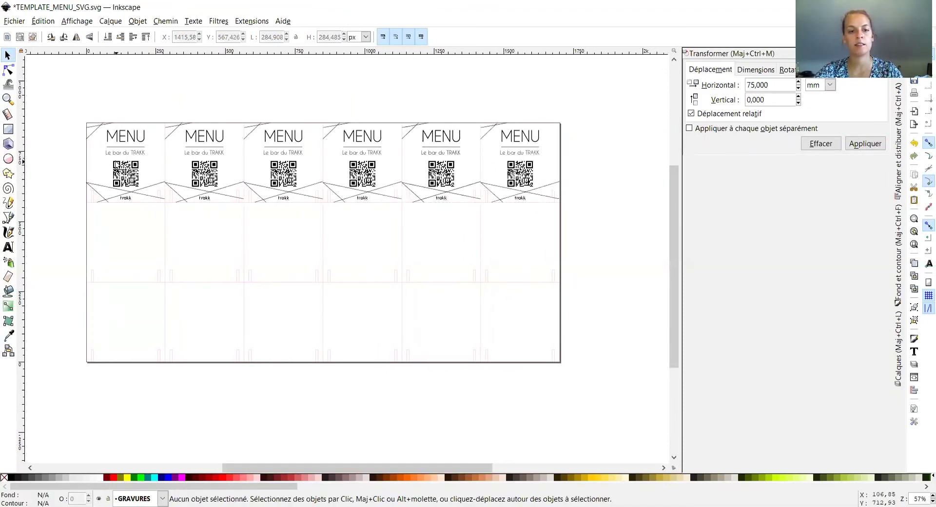
Step: Select and duplicate all six menu designs in the top row, and set the horizontal displacement to 0 mm
{"action": "left_click", "coordinate": [119, 155]}
{"action": "left_click", "coordinate": [116, 214]}
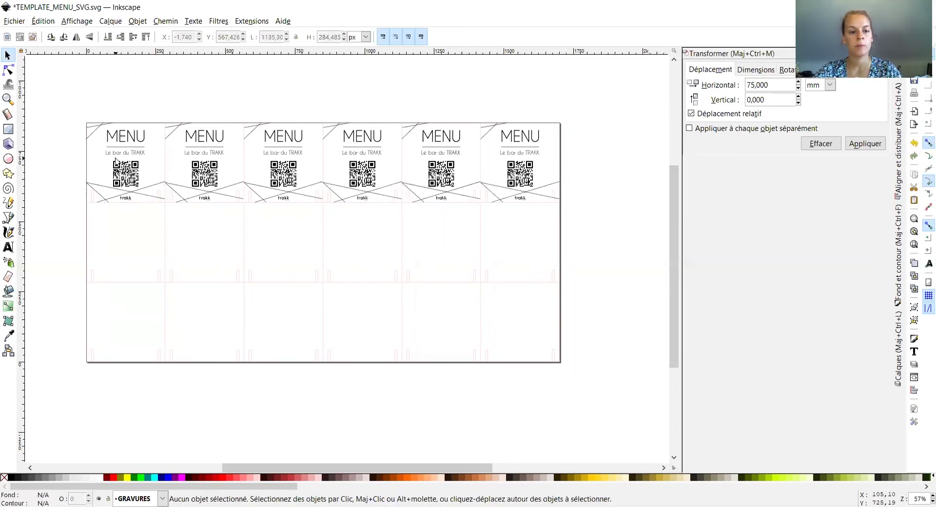
{"action": "left_click", "coordinate": [117, 161], "text": "shift"}
{"action": "left_click", "coordinate": [205, 168], "text": "shift"}
{"action": "left_click", "coordinate": [292, 170], "text": "shift"}
{"action": "left_click", "coordinate": [372, 171], "text": "shift"}
{"action": "left_click", "coordinate": [441, 173], "text": "shift"}
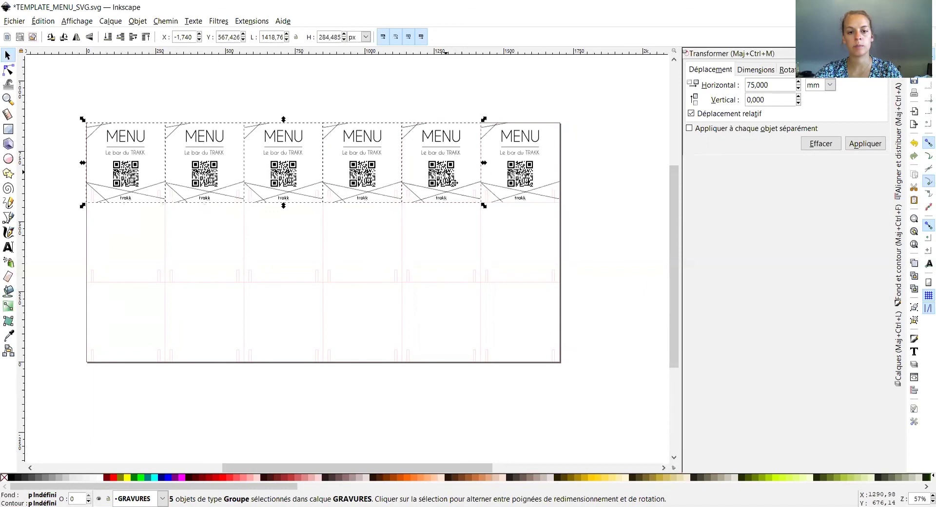
{"action": "left_click", "coordinate": [530, 175], "text": "shift"}
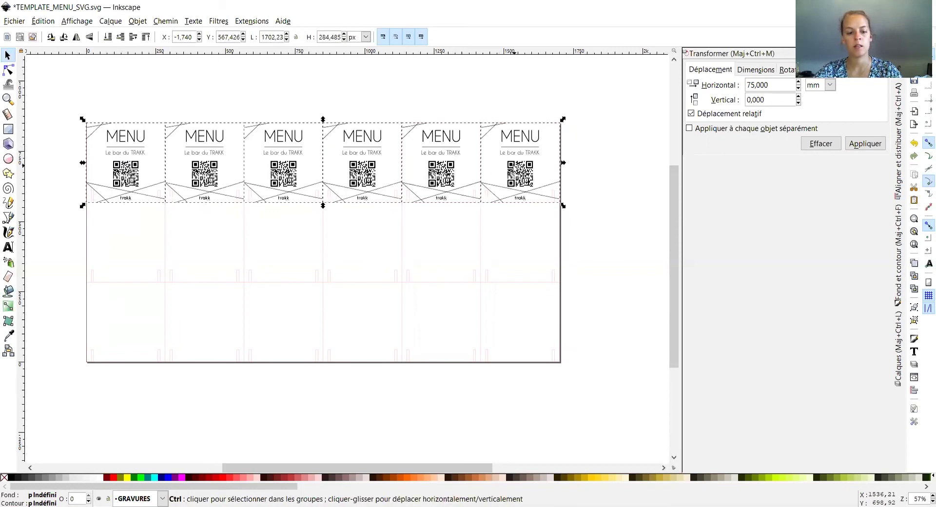
{"action": "double_click", "coordinate": [756, 99]}
{"action": "left_click_drag", "start_coordinate": [769, 85], "coordinate": [734, 89]}
{"action": "type", "text": "0"}
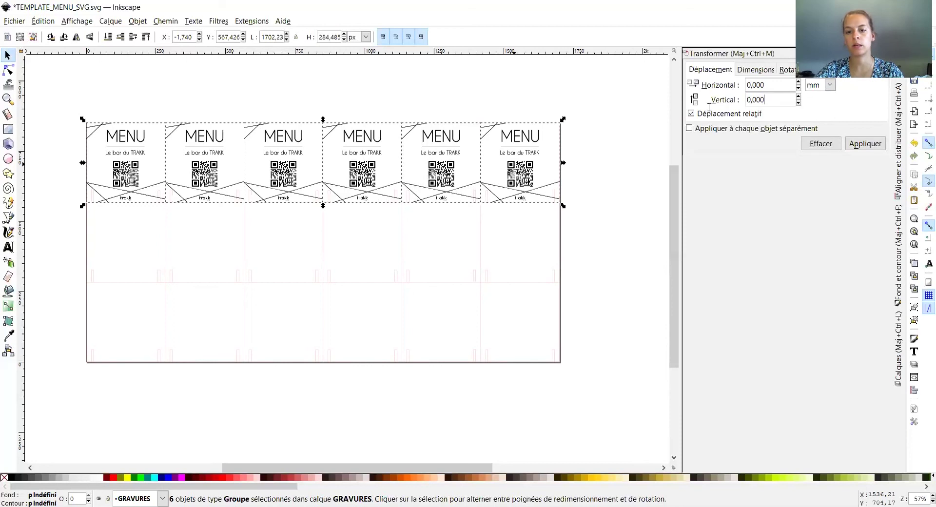
Step: Try moving the duplicated row vertically by 75 mm, and undo that move
{"action": "left_click_drag", "start_coordinate": [764, 100], "coordinate": [732, 100]}
{"action": "type", "text": "75"}
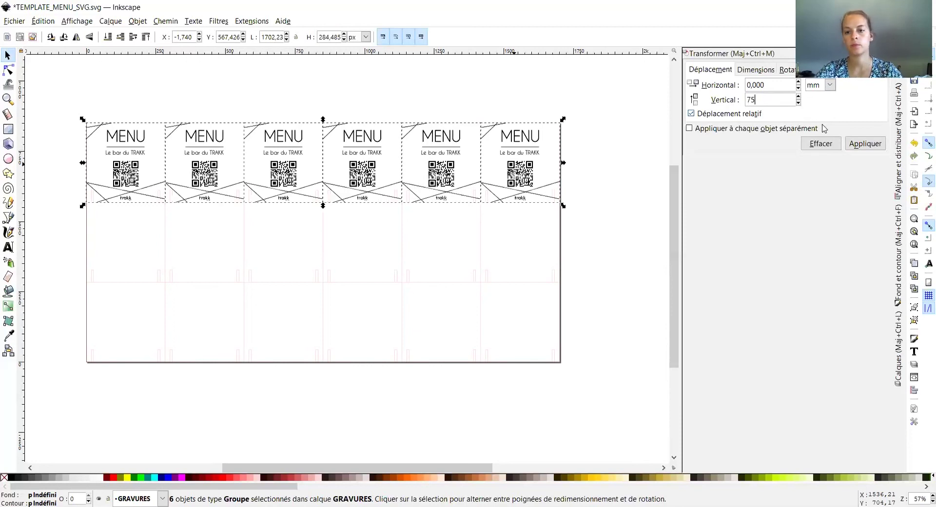
{"action": "left_click", "coordinate": [865, 144]}
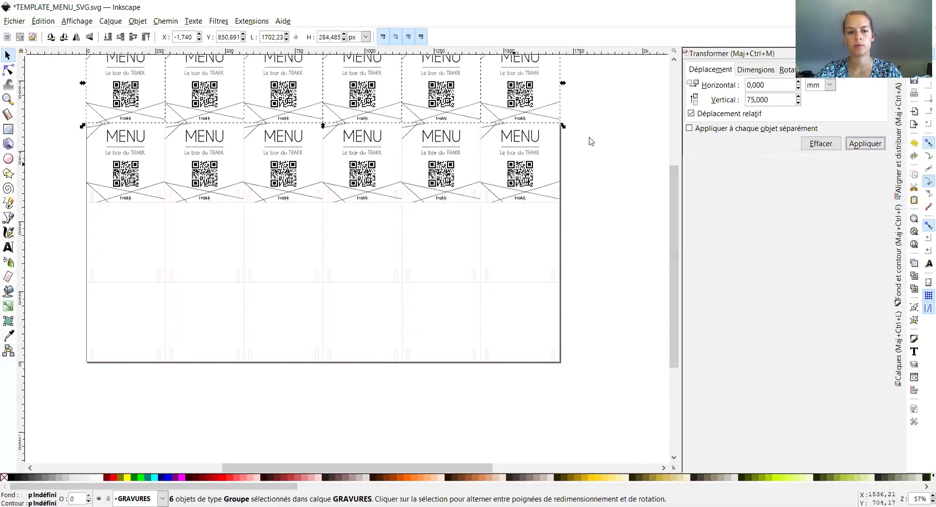
{"action": "scroll", "coordinate": [429, 195], "scroll_direction": "up", "scroll_amount": 2}
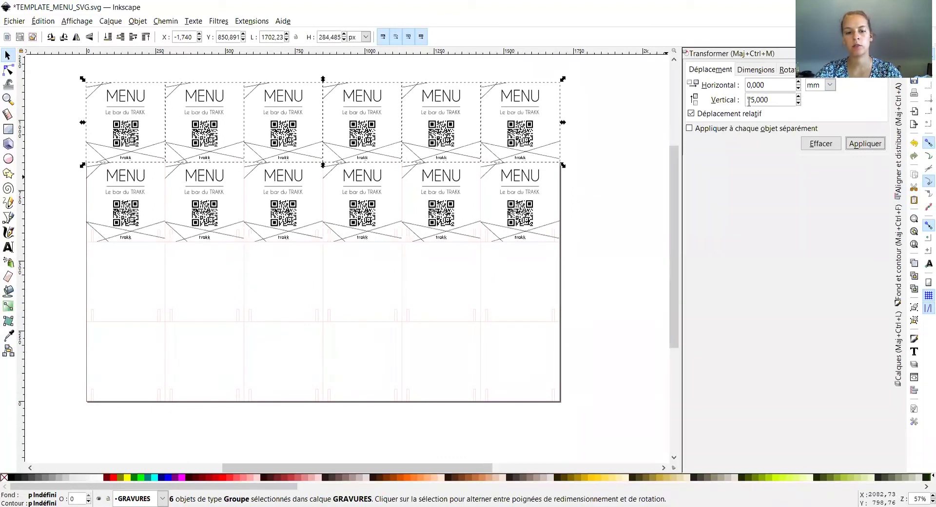
{"action": "key", "text": "ctrl+z"}
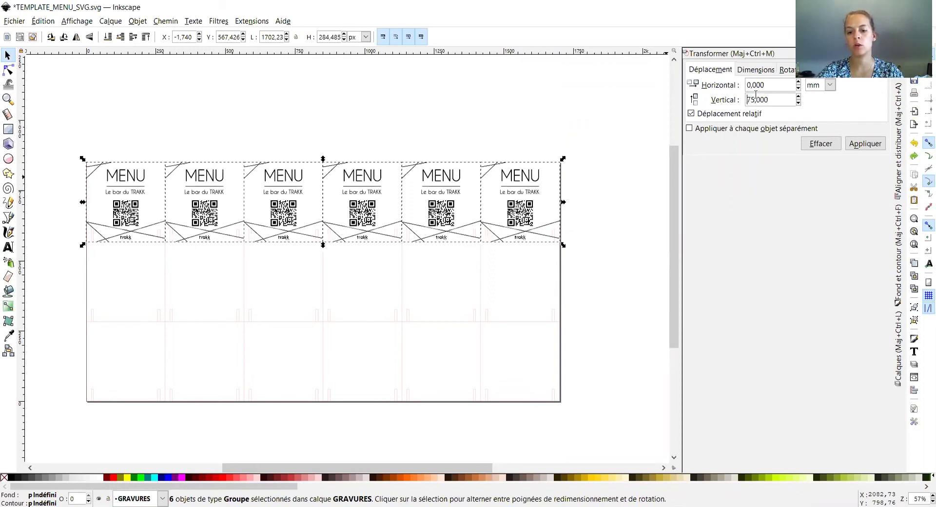
Step: Move the duplicated row vertically by -75 mm, add another duplicate at the same offset for the third row, and deselect
{"action": "type", "text": "-"}
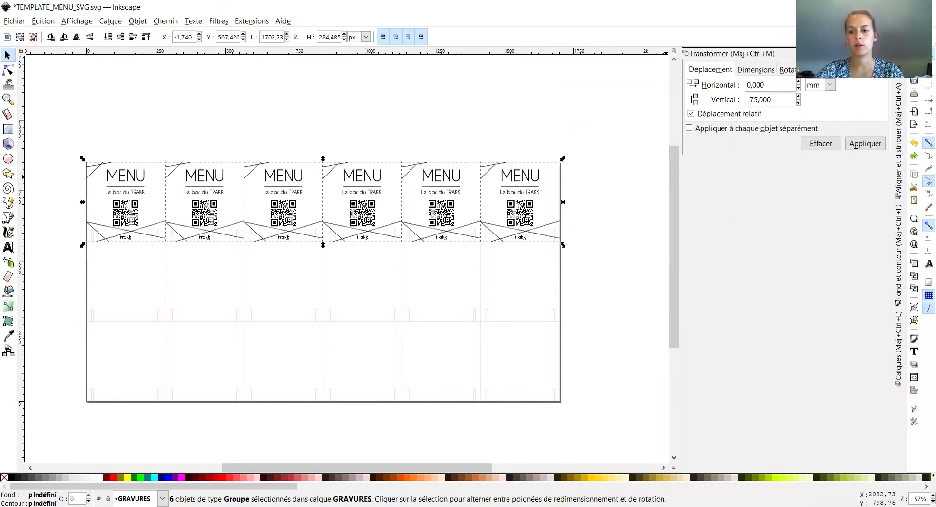
{"action": "left_click", "coordinate": [864, 144]}
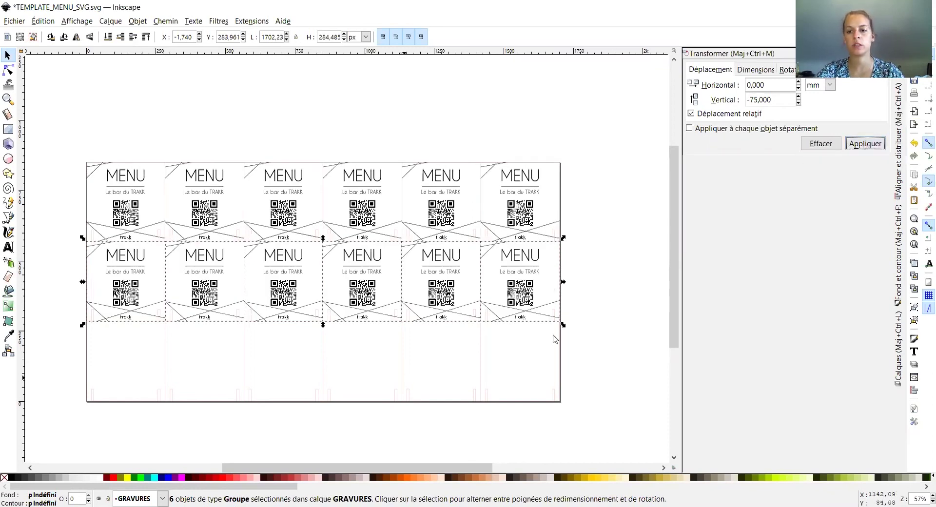
{"action": "key", "text": "ctrl+d"}
{"action": "left_click", "coordinate": [863, 142]}
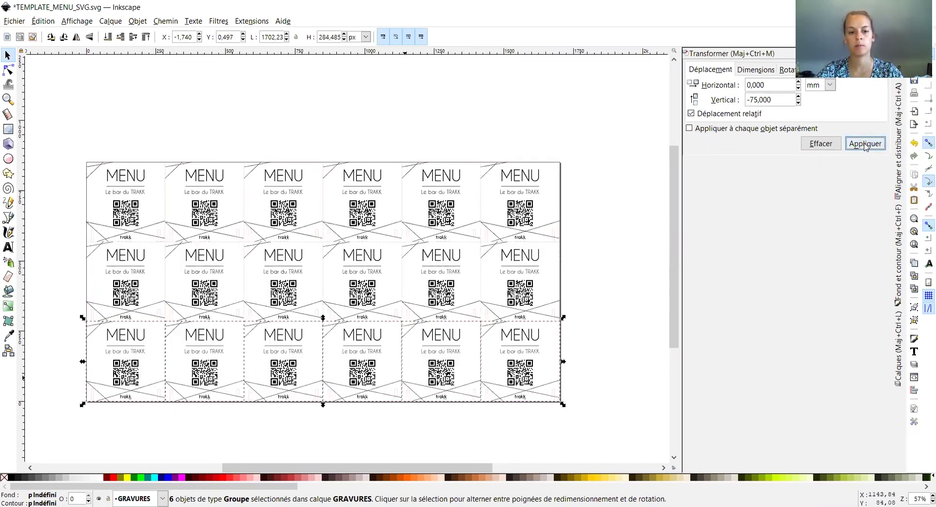
{"action": "left_click", "coordinate": [630, 309]}
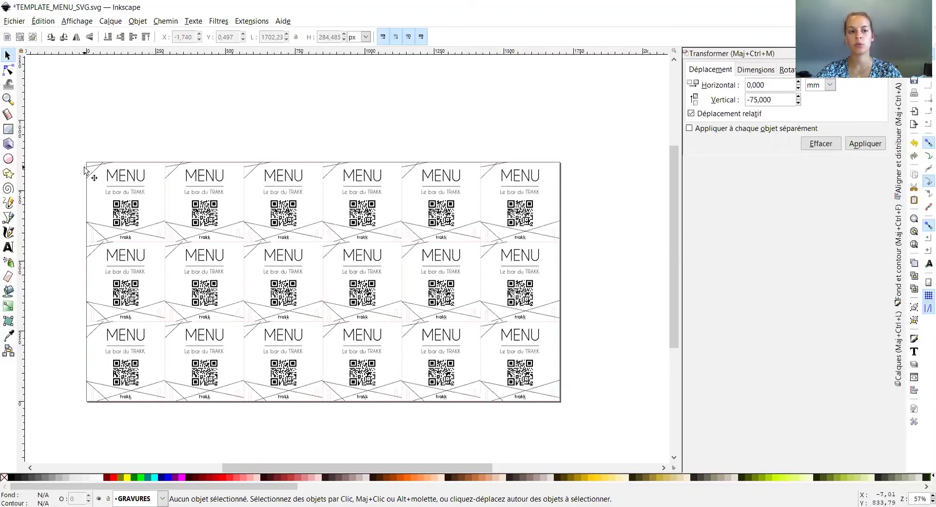
Step: Save the document under the new name PLAQUES_MENU_SVG in the Inkscape SVG format
{"action": "left_click", "coordinate": [15, 21]}
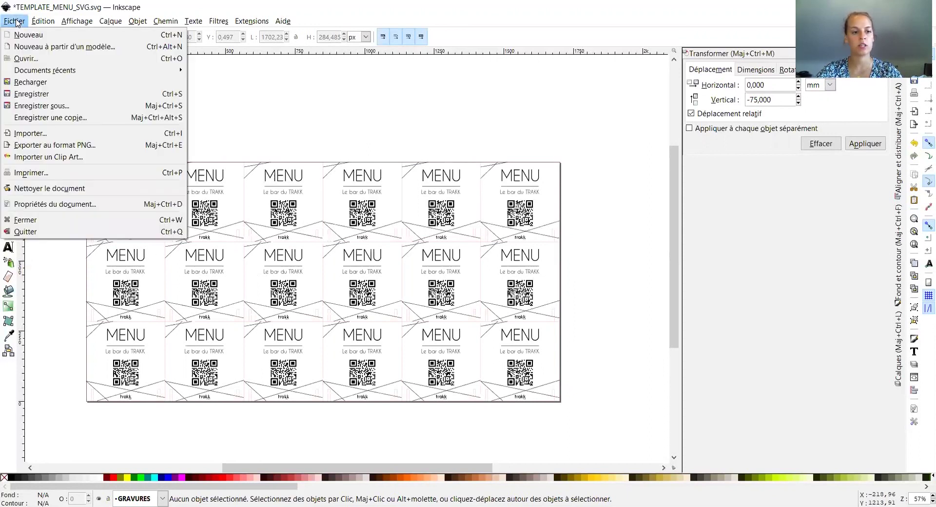
{"action": "left_click", "coordinate": [74, 106]}
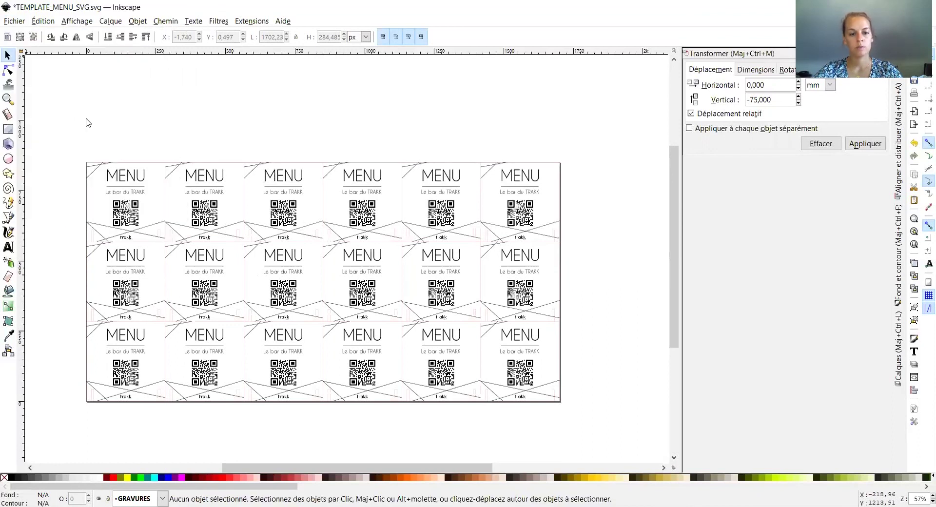
{"action": "left_click", "coordinate": [248, 270]}
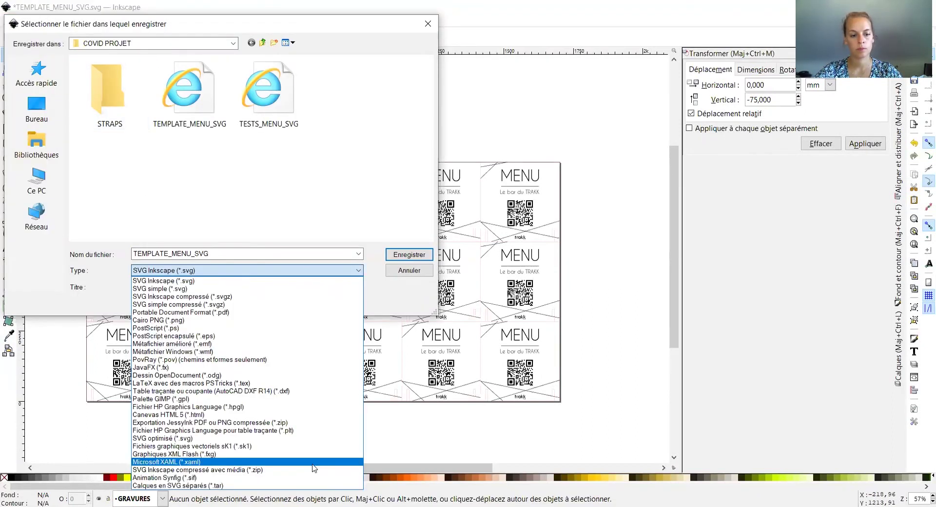
{"action": "left_click", "coordinate": [212, 274]}
{"action": "left_click", "coordinate": [410, 254]}
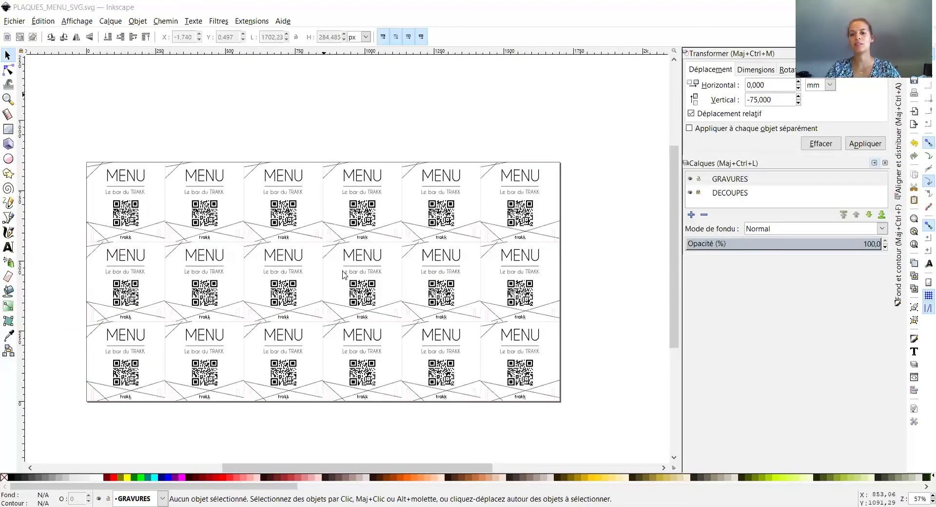